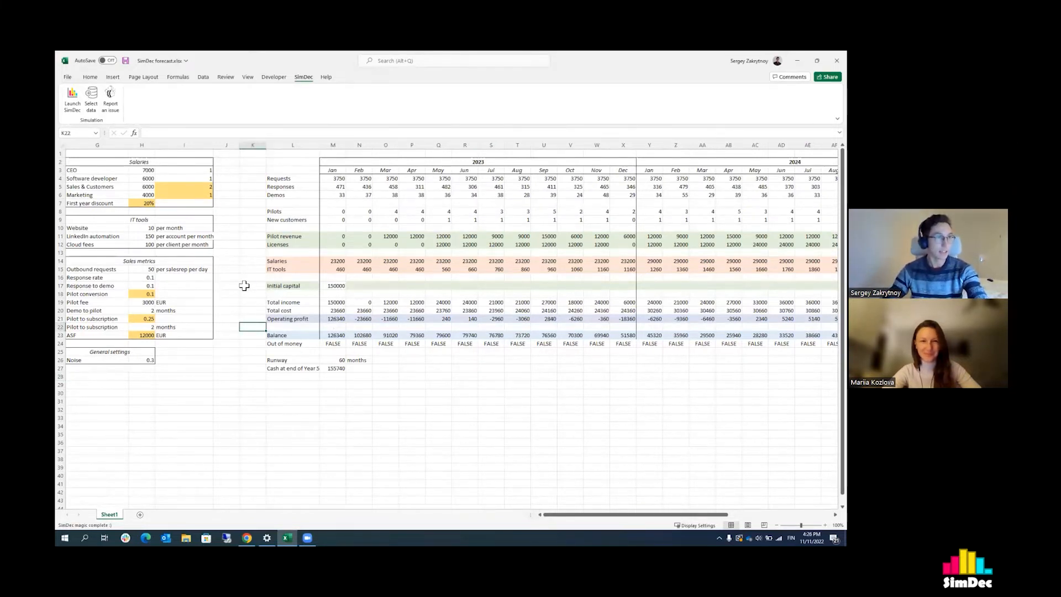
- Survey the forecast sheet's layout, from the runway and year 5 cash outputs to the input assumption tables
scroll(298, 415, "up", 1, "ctrl")
scroll(298, 416, "left", 3)
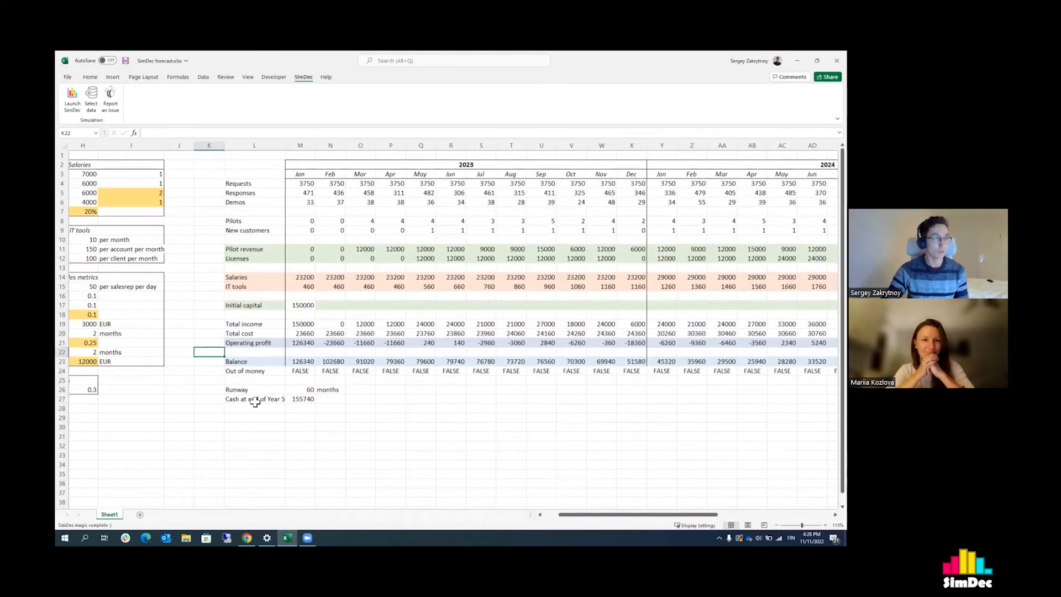
left_click(267, 403)
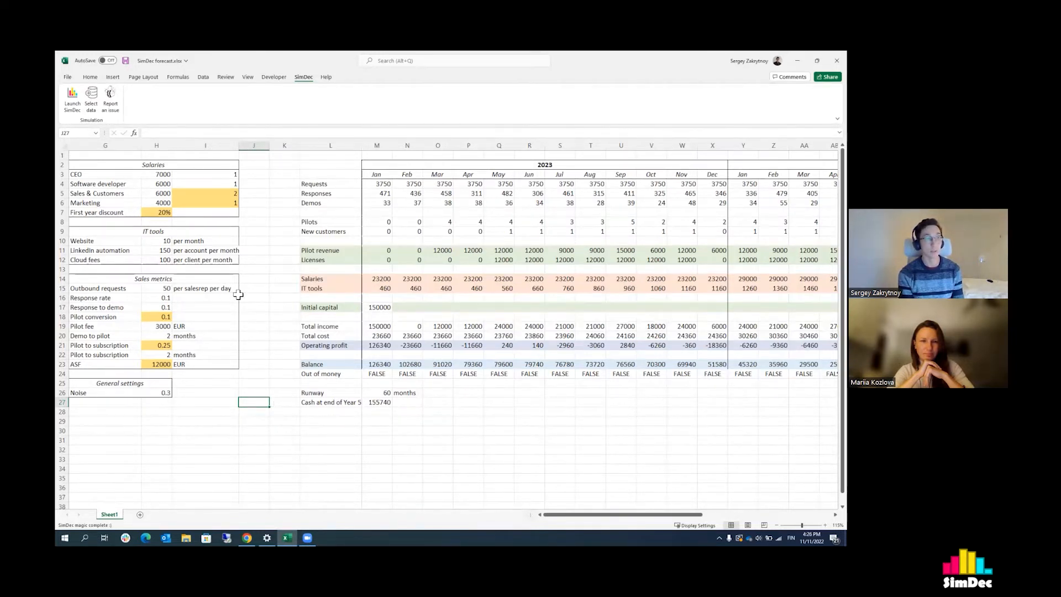
left_click_drag(99, 164, 231, 404)
left_click(224, 402)
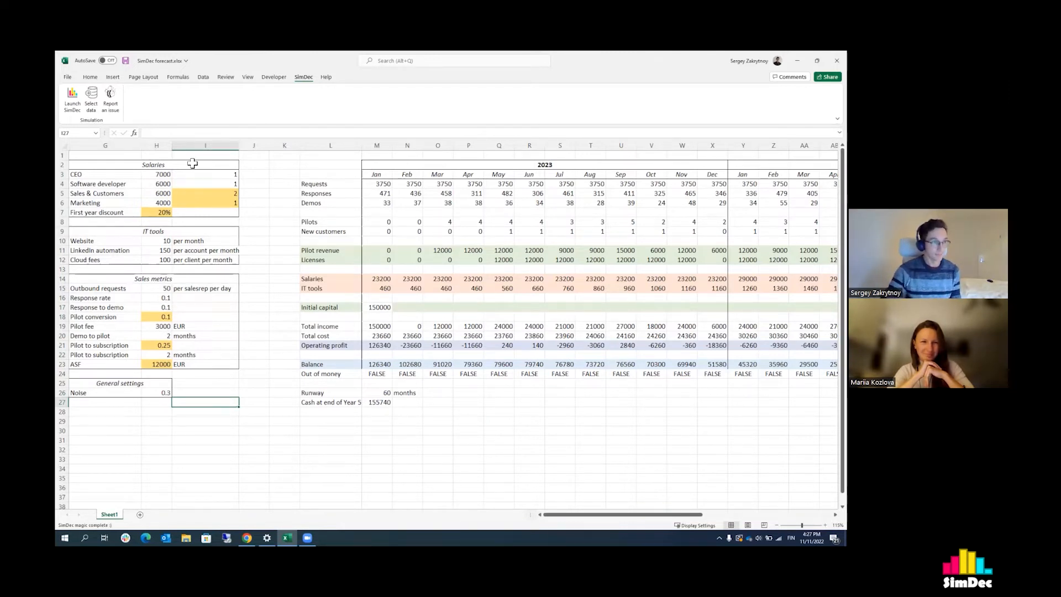
- Examine the Salaries assumptions for the CEO, software developer, Sales & Customers and Marketing roles, plus the first year discount
left_click_drag(125, 166, 198, 220)
left_click(200, 217)
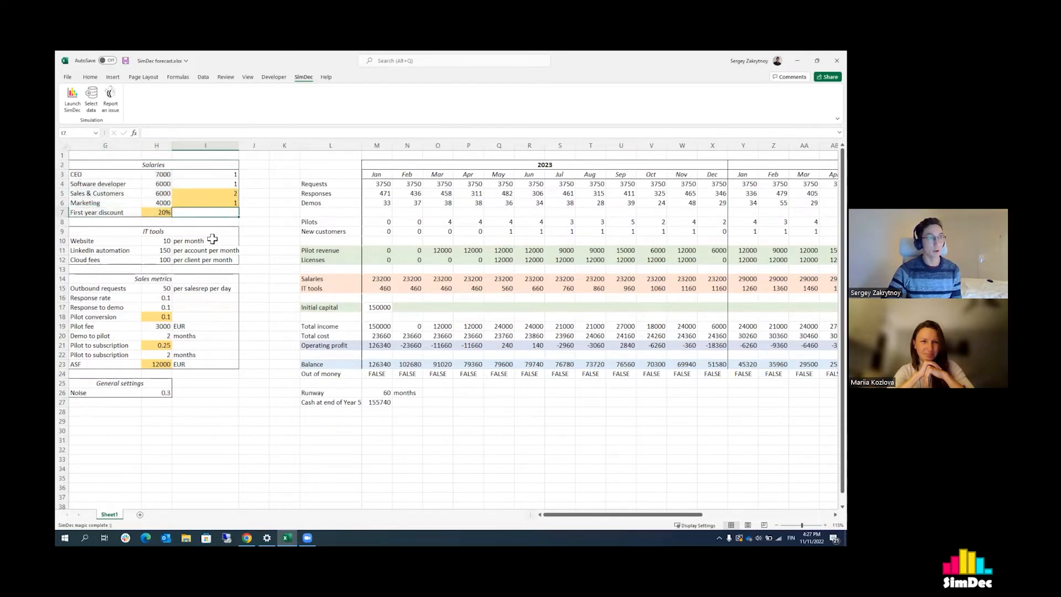
left_click(252, 205)
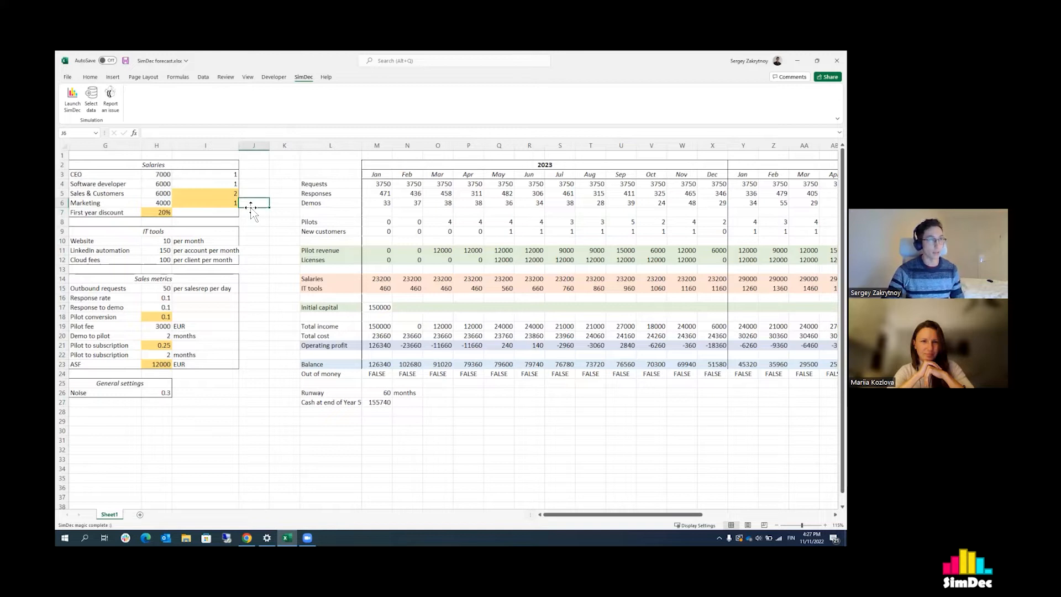
left_click(113, 176)
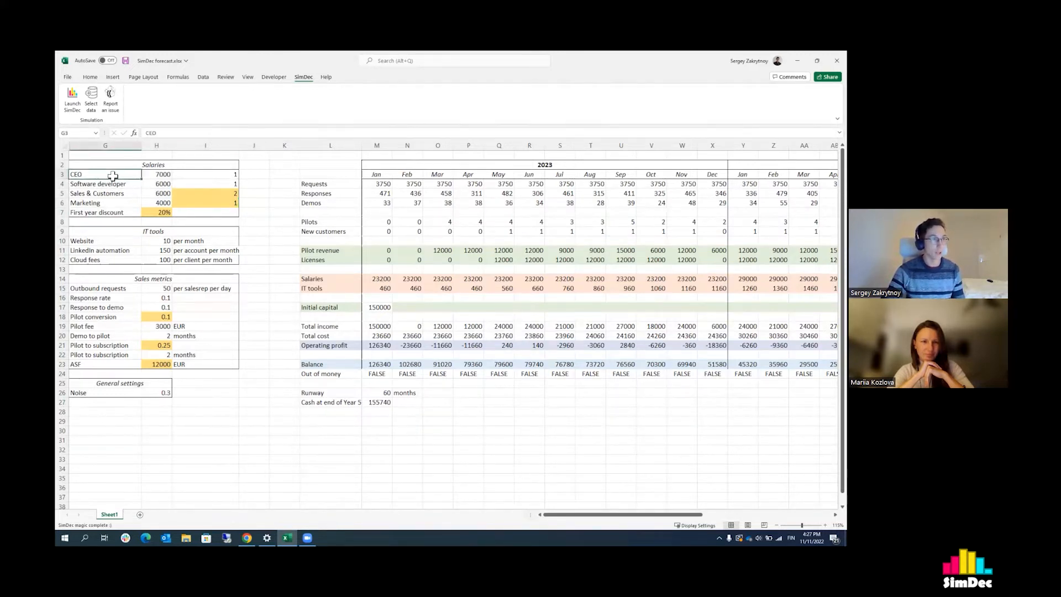
left_click_drag(113, 184, 144, 187)
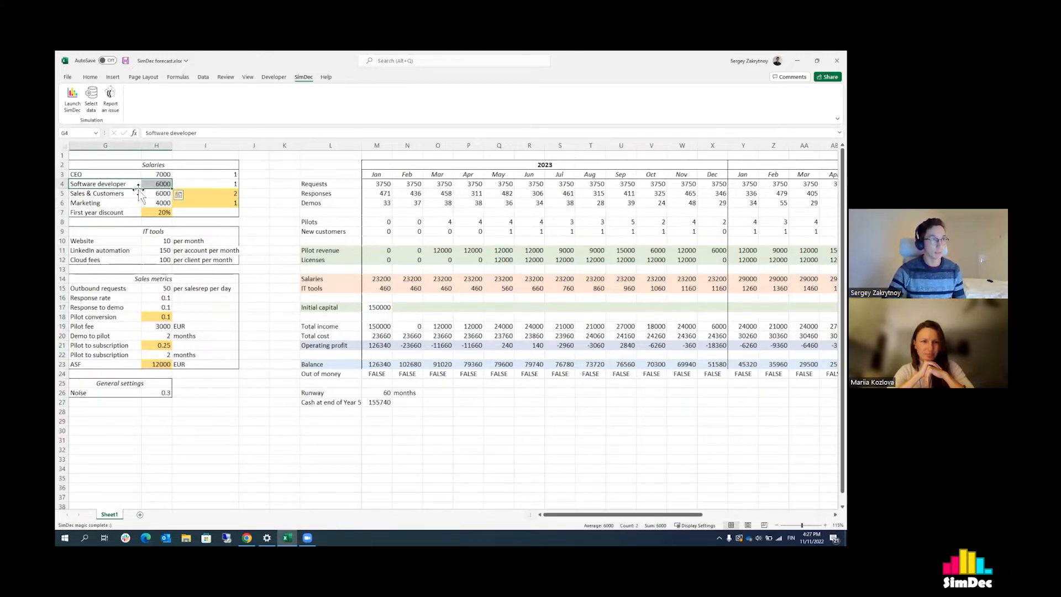
left_click(111, 184)
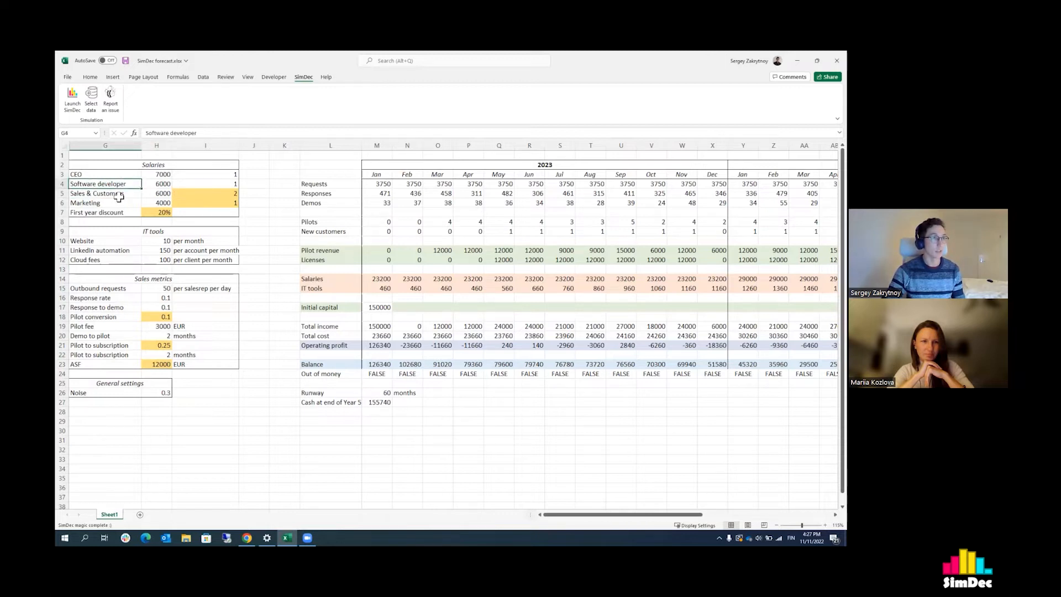
left_click(119, 195)
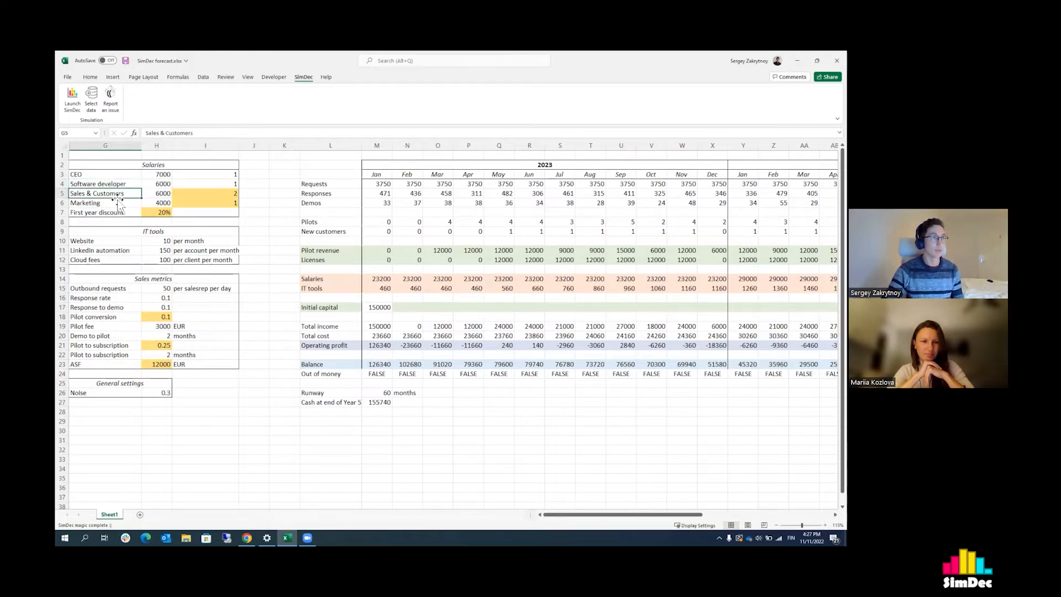
left_click(115, 202)
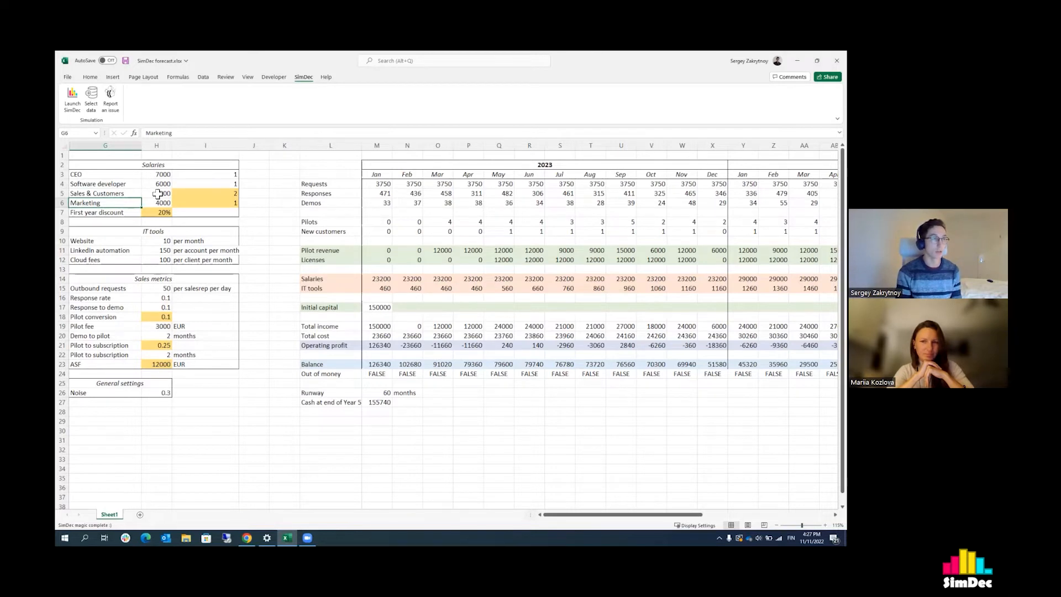
left_click(158, 212)
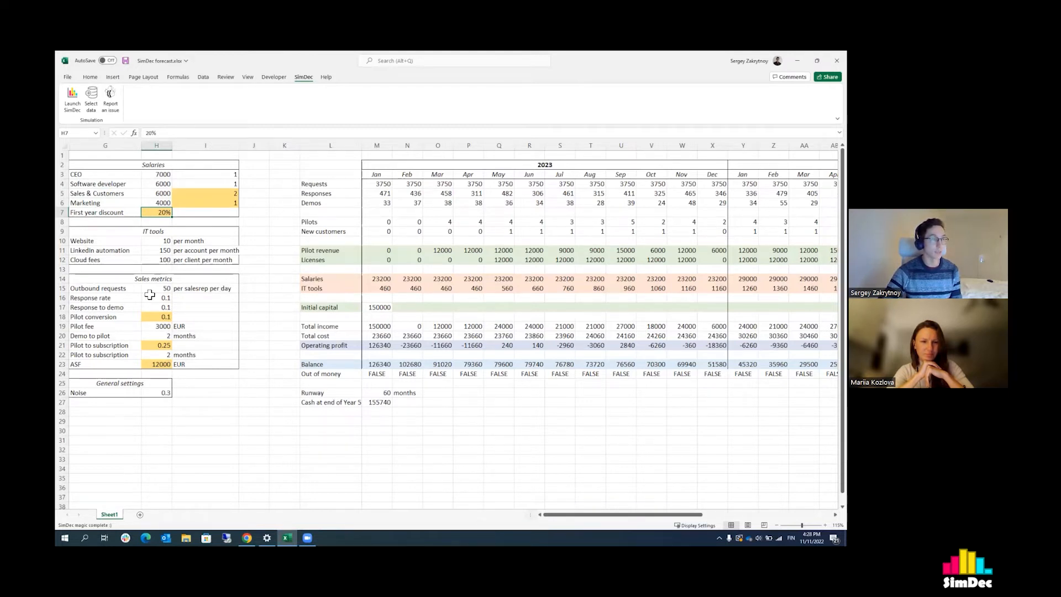
- Examine the Sales metrics assumptions, from outbound requests and response rates through pilot conversion, fee and delays to the ASF
left_click(116, 281)
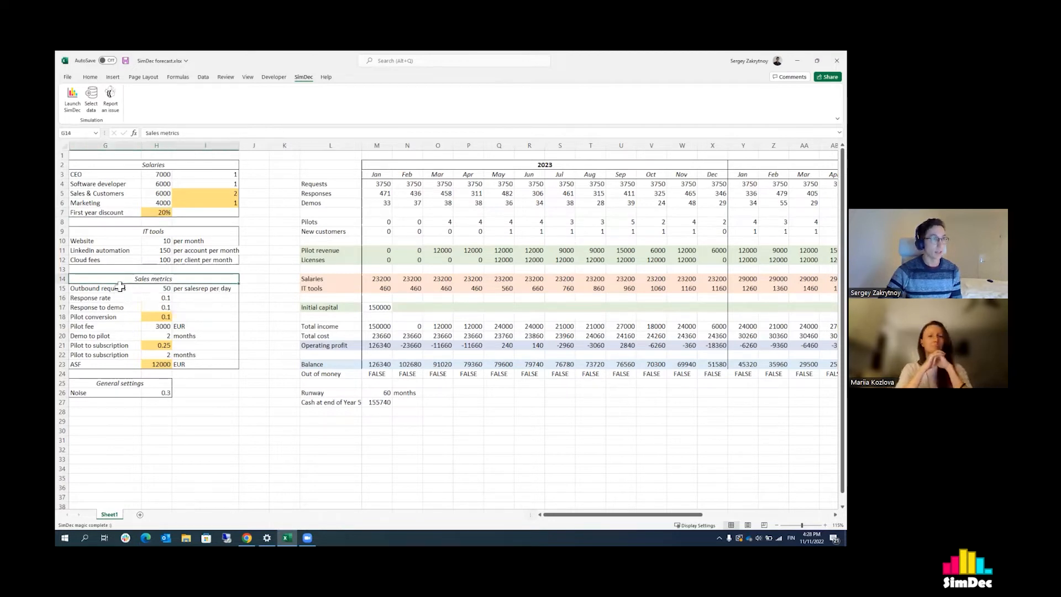
left_click(192, 288)
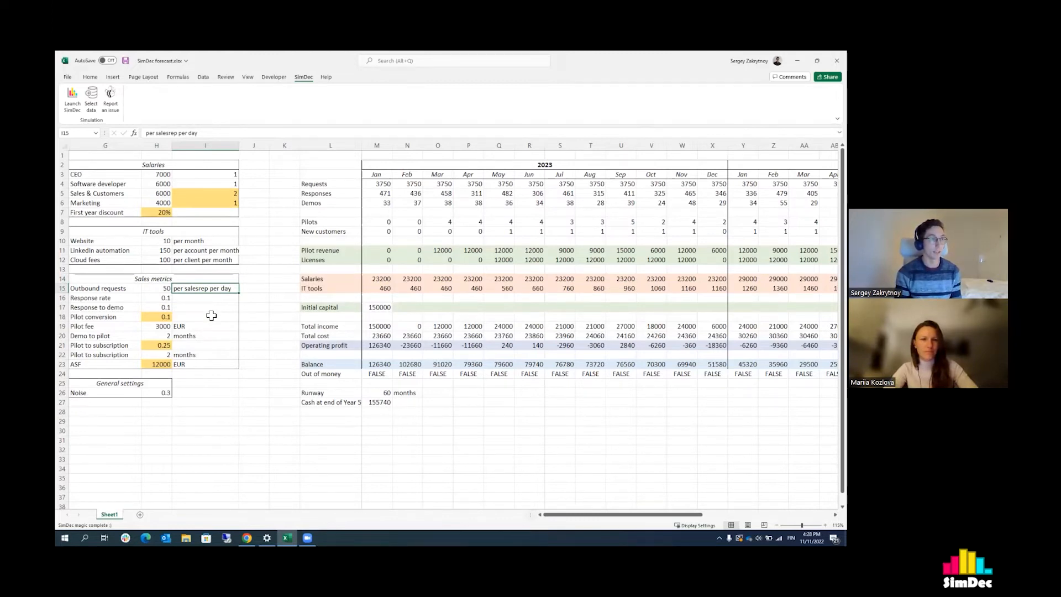
left_click(166, 299)
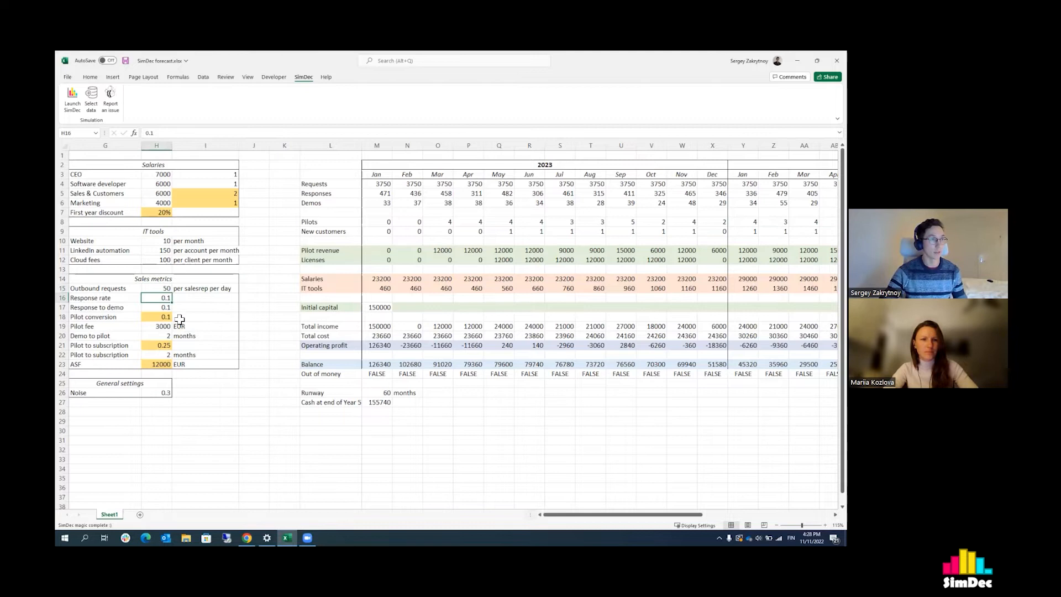
left_click(166, 309)
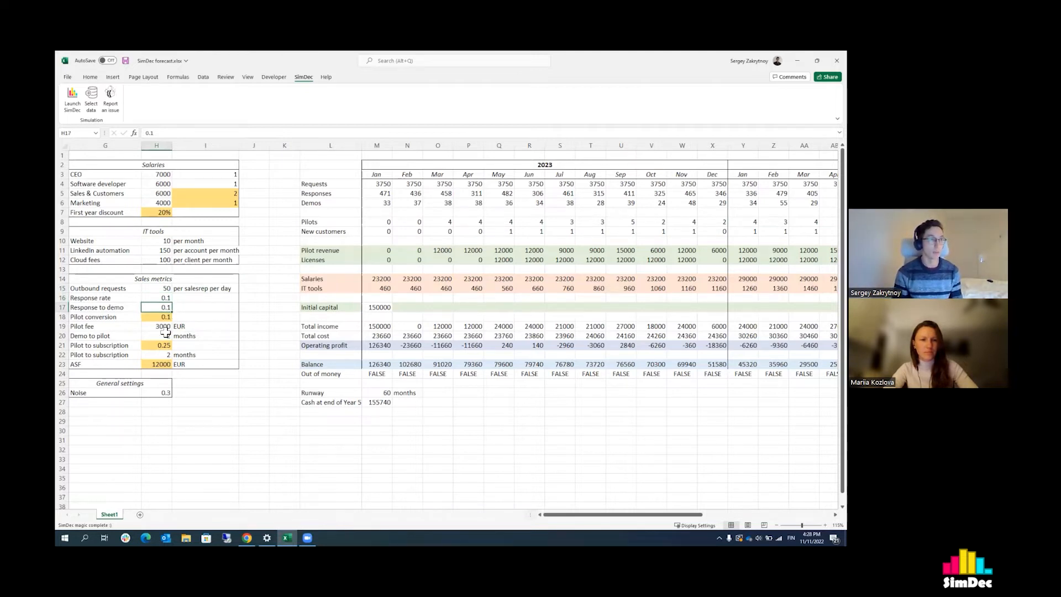
left_click(127, 318)
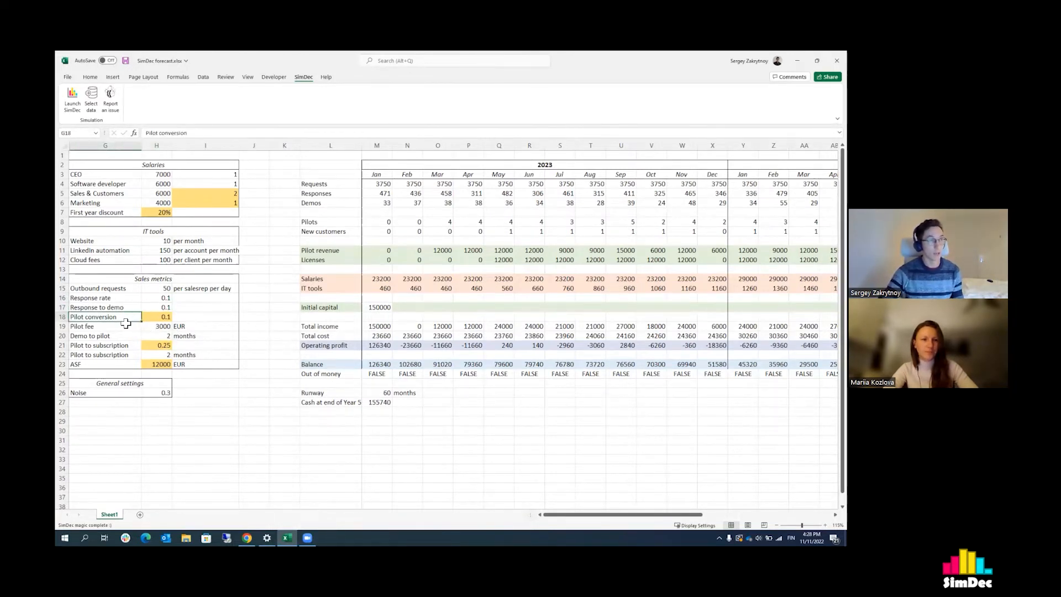
key("Down")
key("shift+Right")
key("shift+Right")
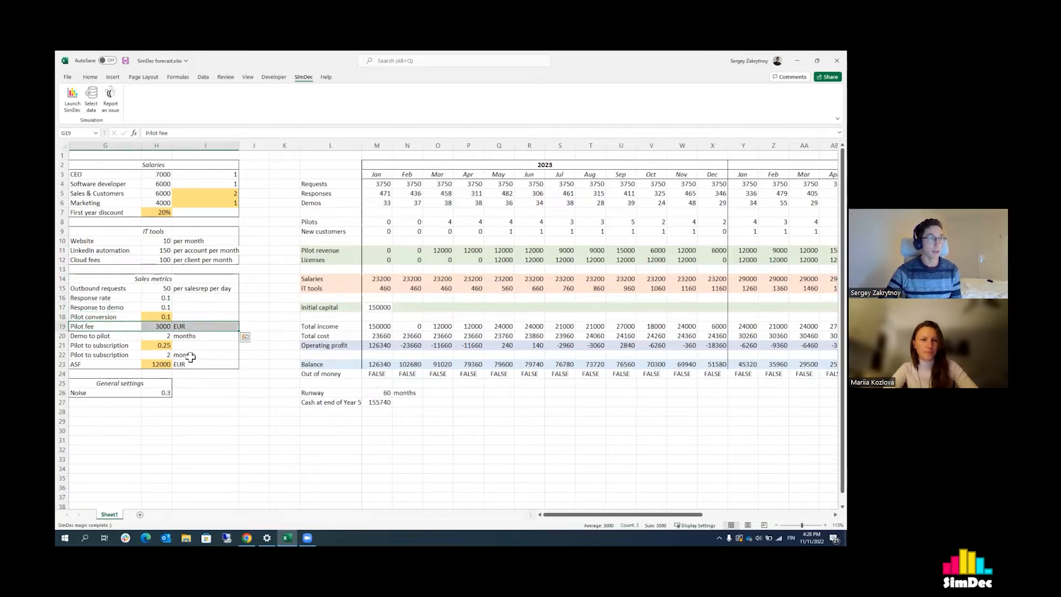
left_click(158, 338)
left_click(163, 355)
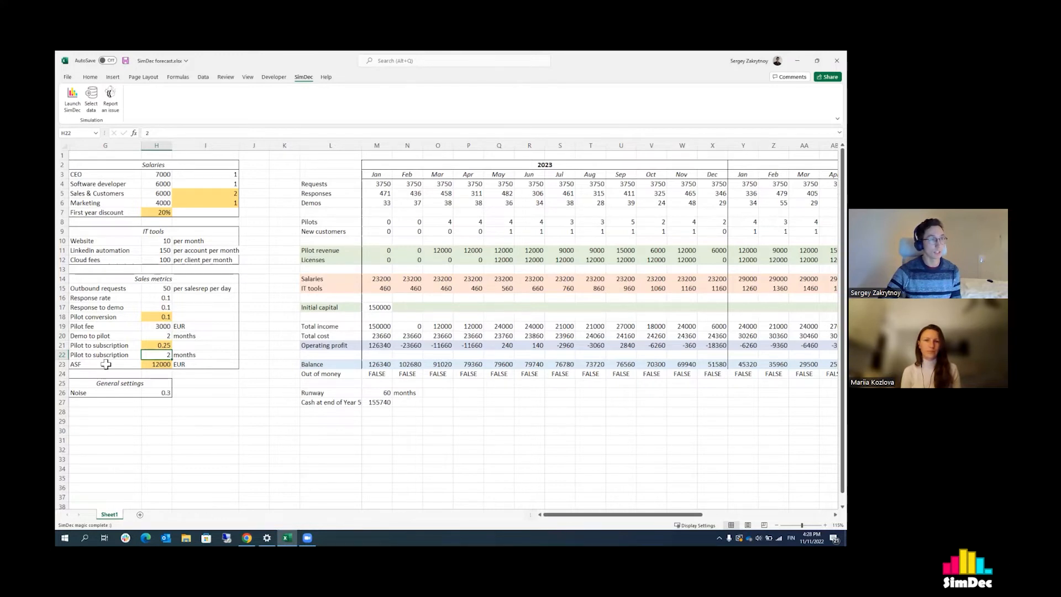
left_click_drag(106, 364, 178, 364)
left_click(159, 364)
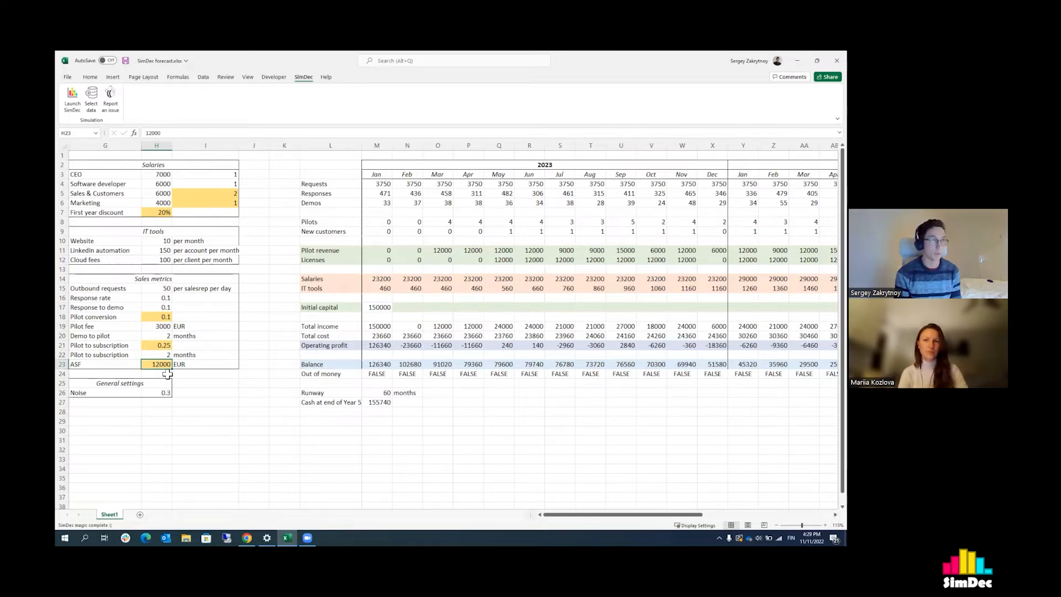
- Inspect the monthly Requests and Responses formulas and look across the forecast's timeline through the following years
left_click(382, 184)
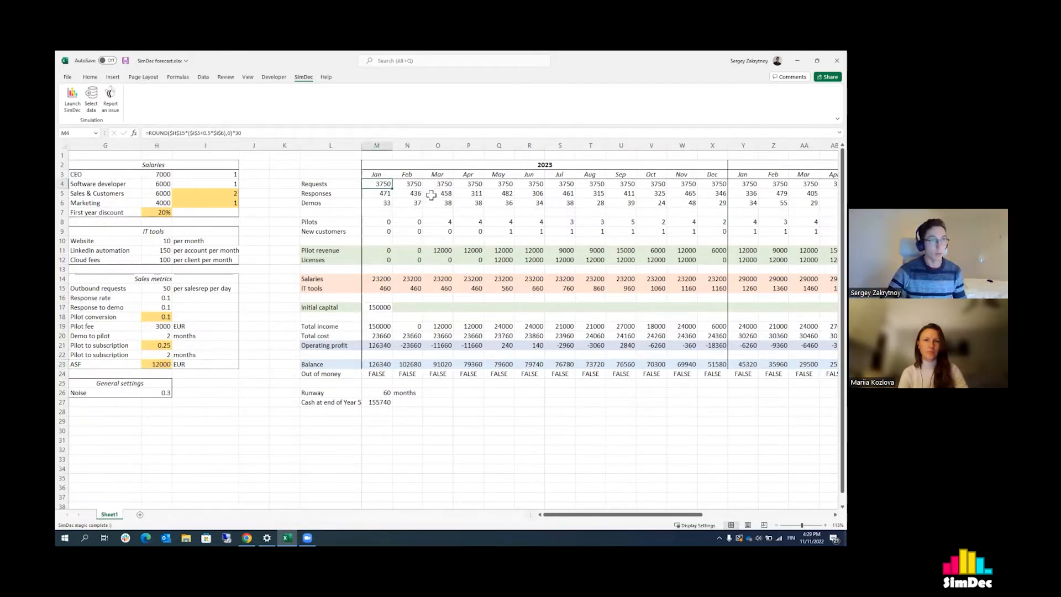
left_click(463, 191)
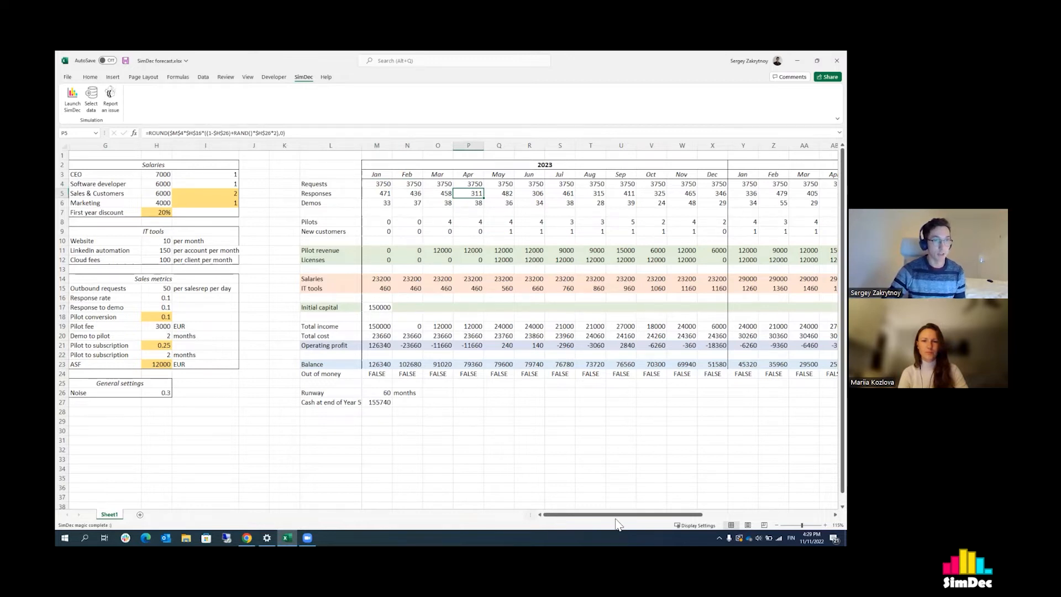
left_click_drag(576, 516, 624, 518)
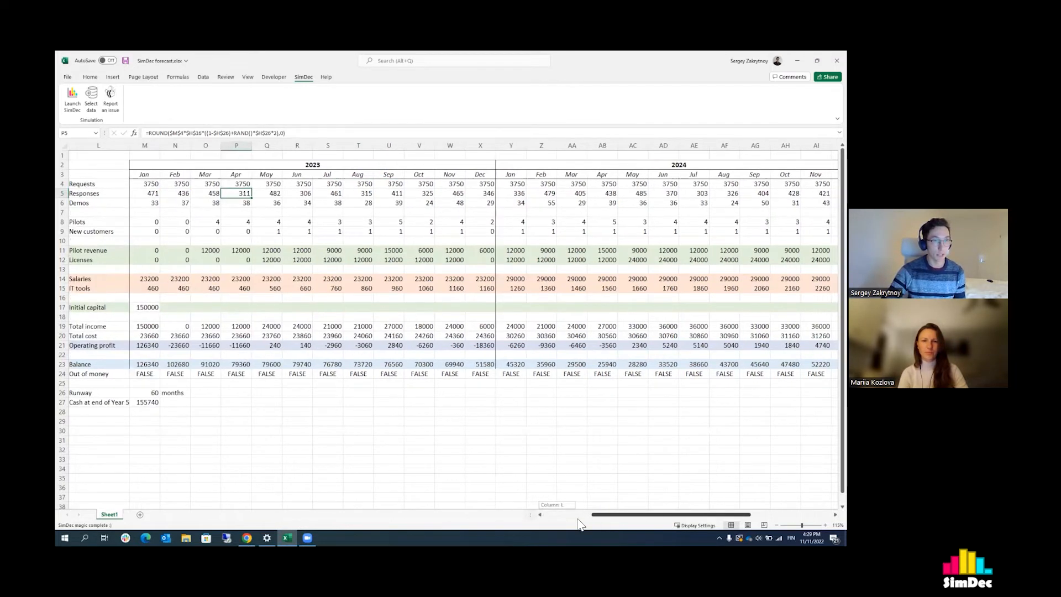
scroll(278, 210, "right", 3)
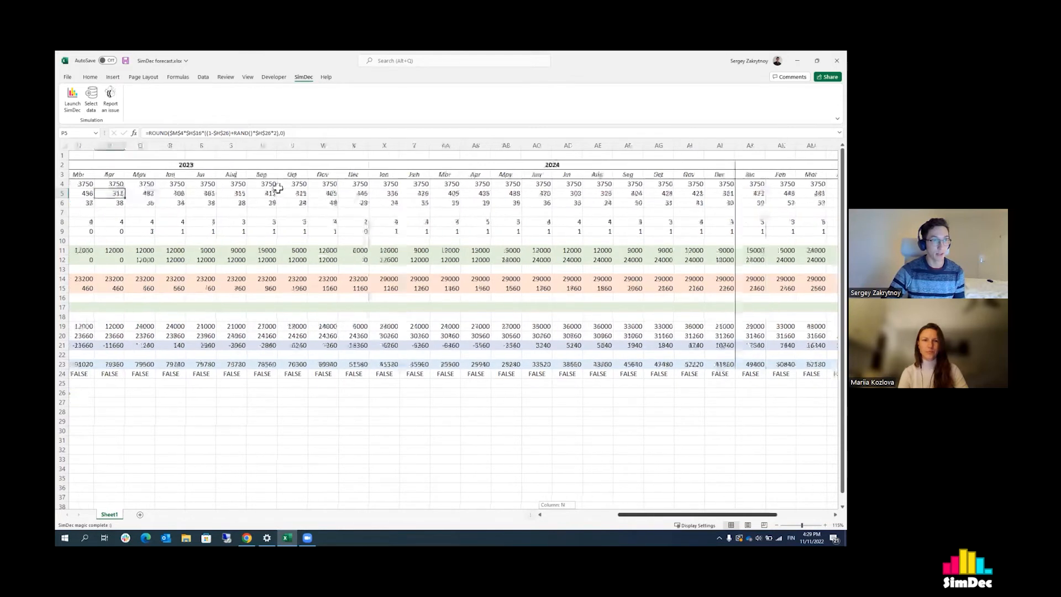
scroll(283, 196, "right", 2)
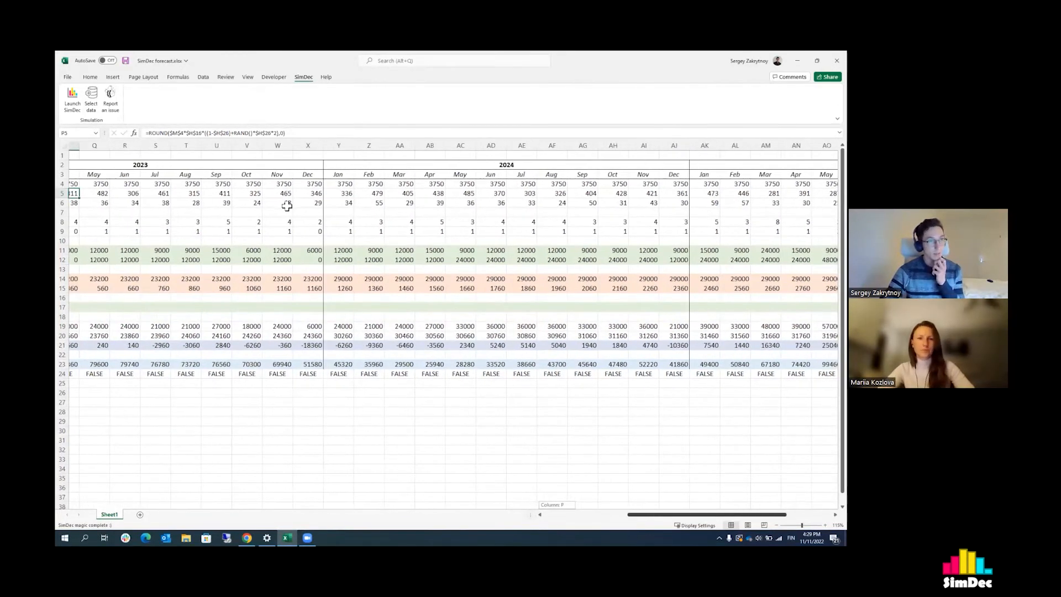
scroll(281, 196, "right", 4)
scroll(281, 198, "left", 10)
left_click(279, 186)
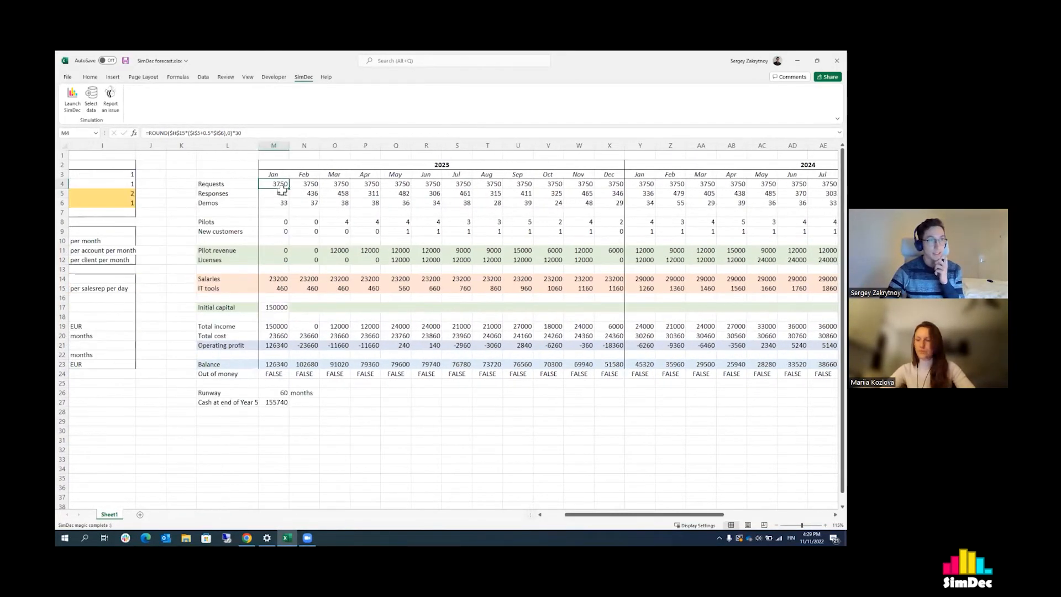
- Review the monthly new customers, pilot revenue, licenses, salaries, IT tools, initial capital and balance rows of the 2023 forecast
left_click(448, 231)
left_click_drag(307, 251, 436, 255)
left_click_drag(574, 254, 578, 253)
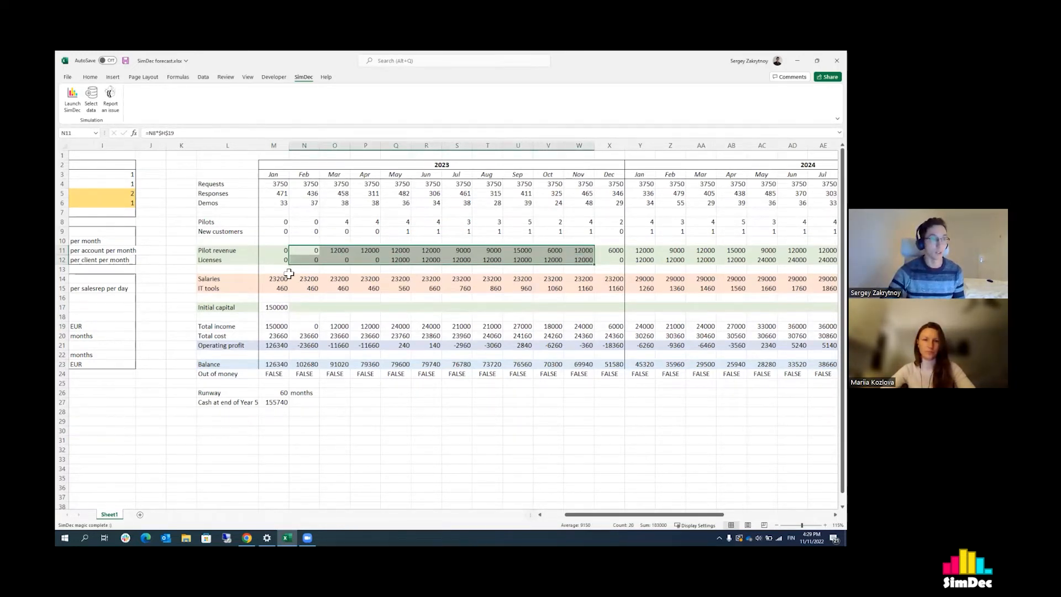
left_click_drag(276, 279, 275, 288)
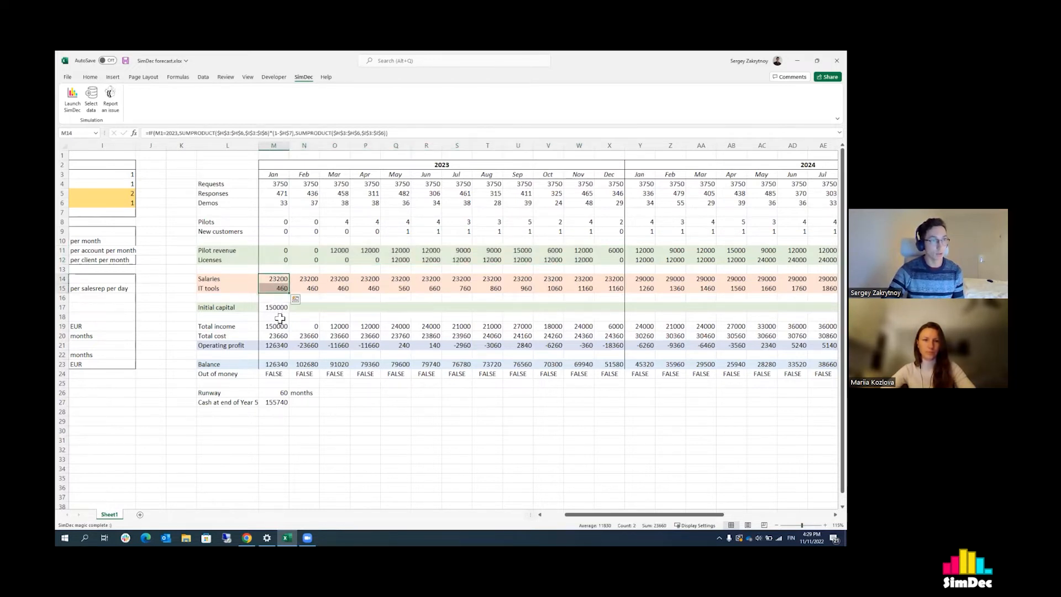
left_click(277, 311)
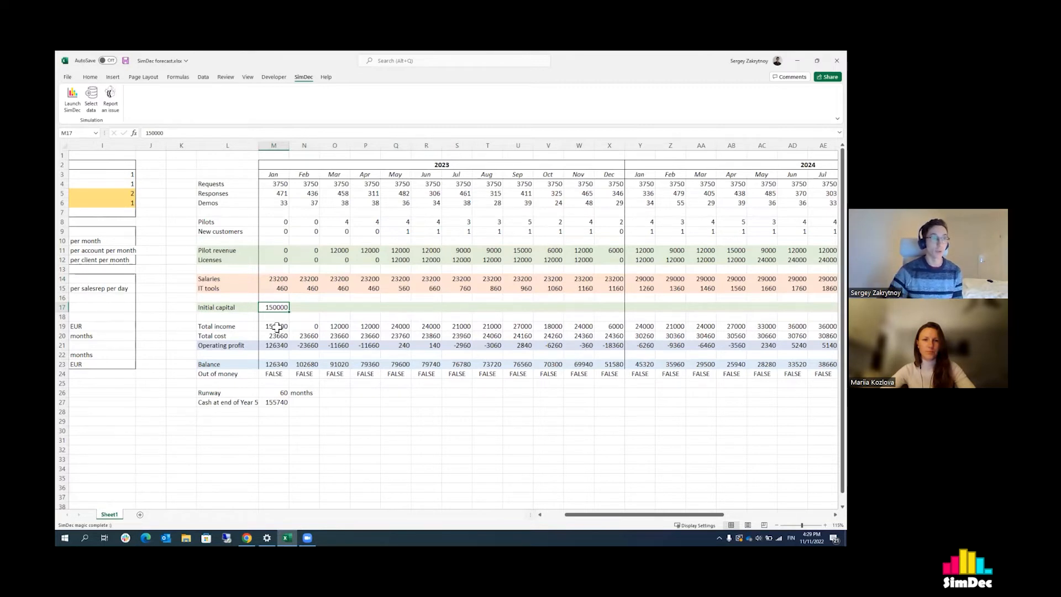
left_click(274, 365)
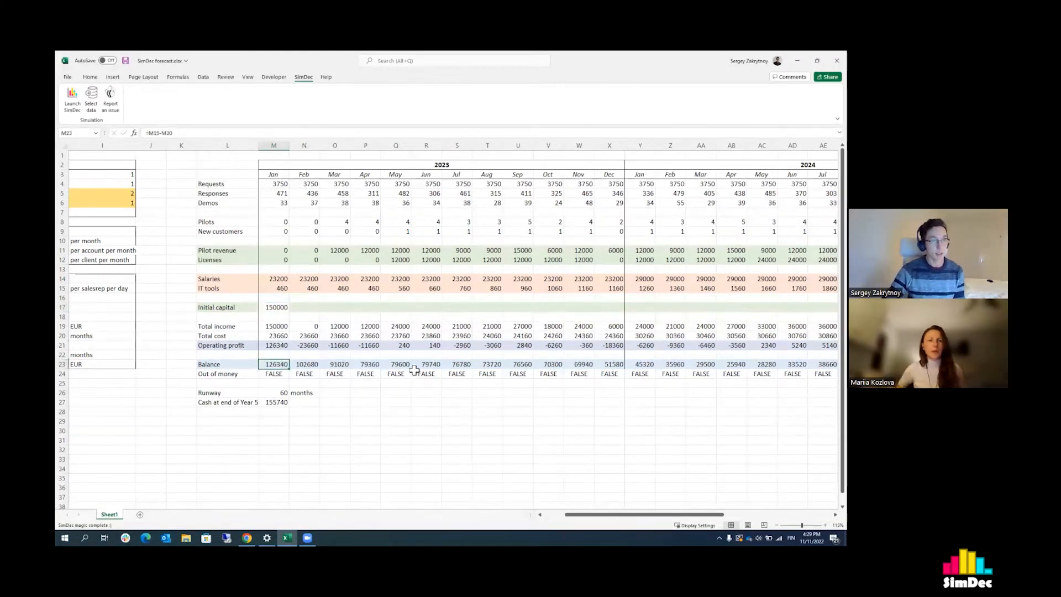
left_click(404, 364)
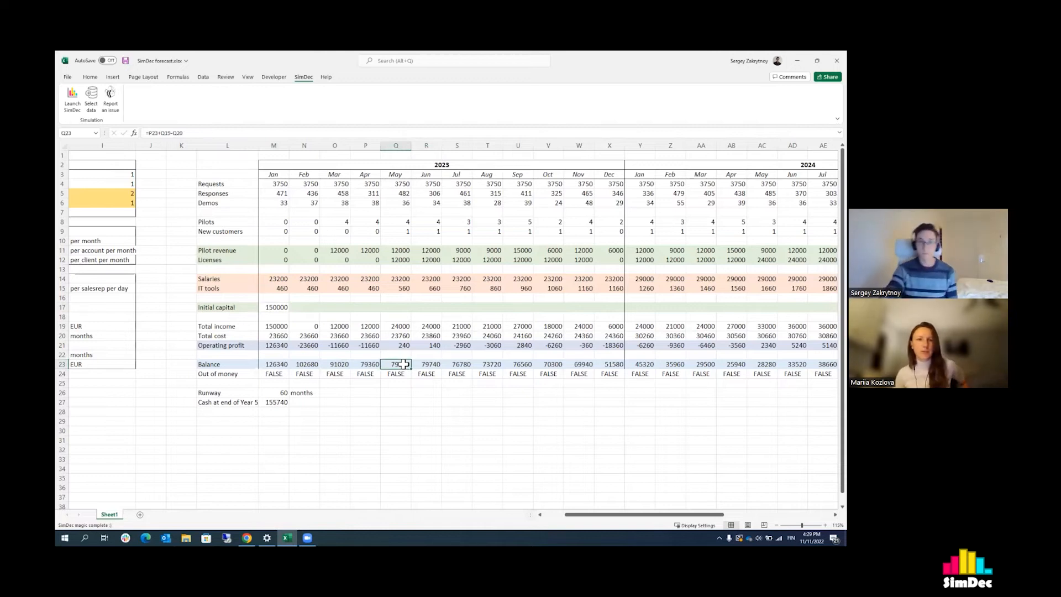
- Set the Sales & Customers headcount to 1 and the Marketing headcount to 0 in the Salaries table
left_click_drag(511, 512, 152, 196)
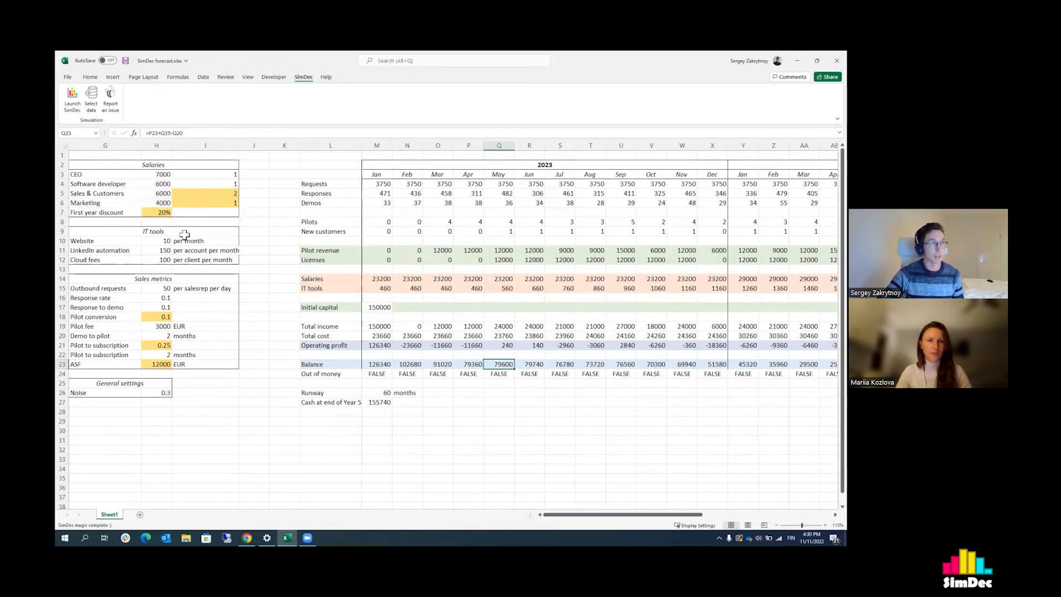
left_click(212, 200)
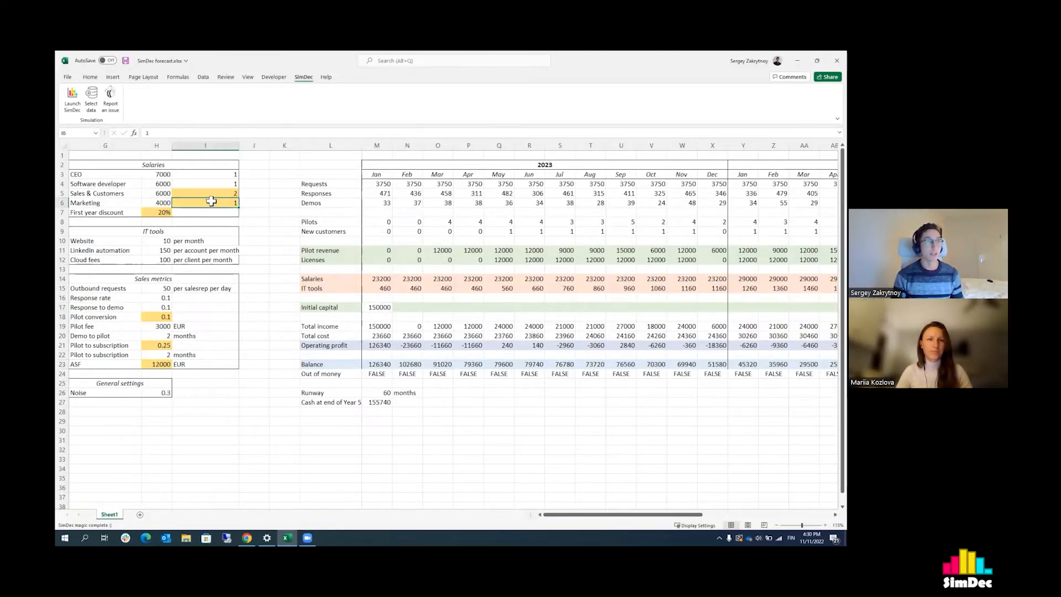
left_click(203, 195)
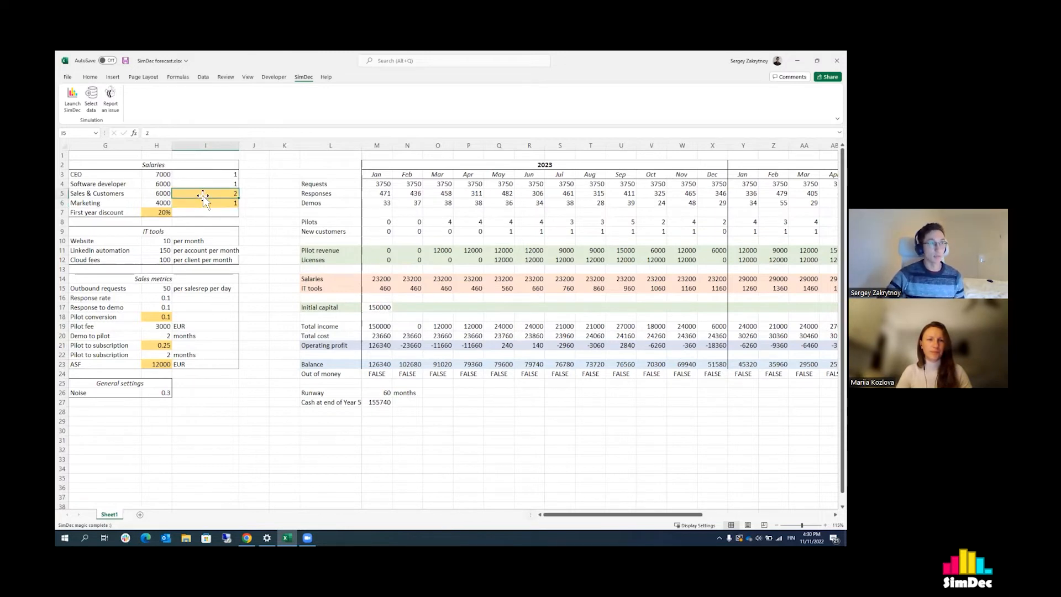
type("1")
key("Return")
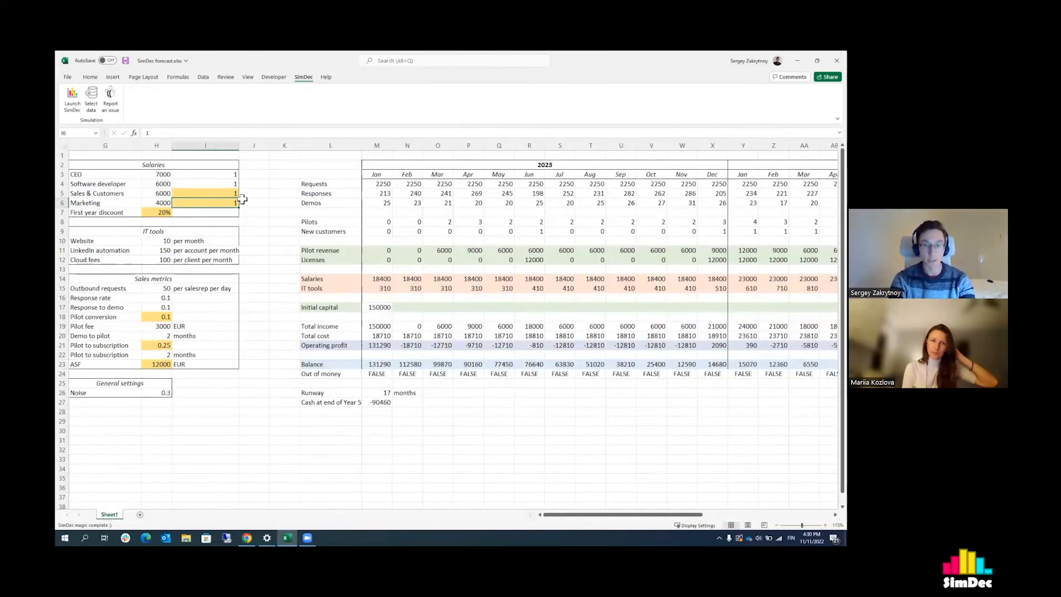
type("0")
key("Return")
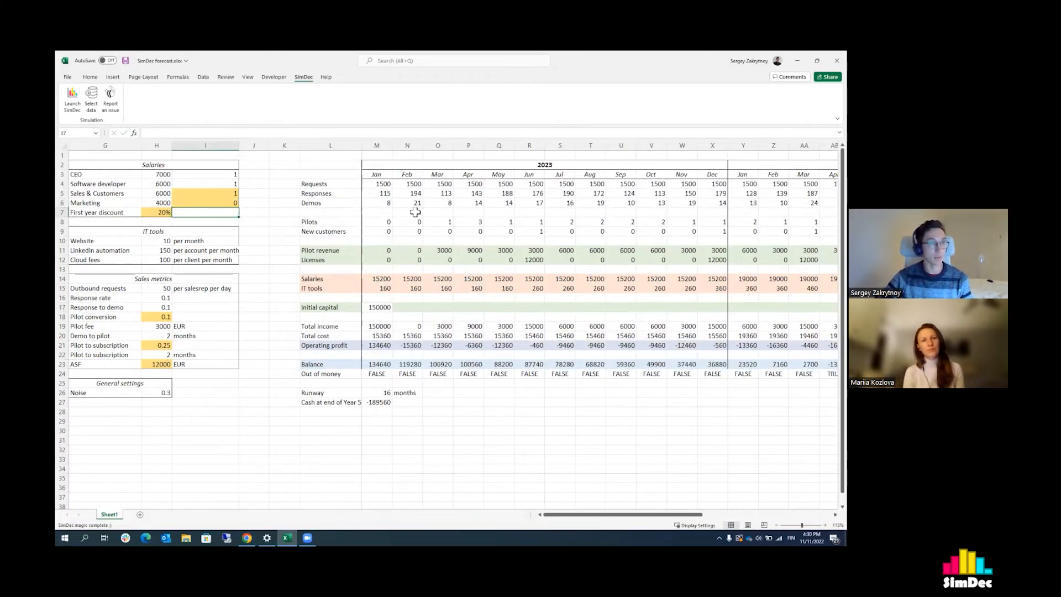
- Inspect the January and February responses and demos and the monthly salaries of the 2023 forecast
left_click_drag(387, 194, 415, 204)
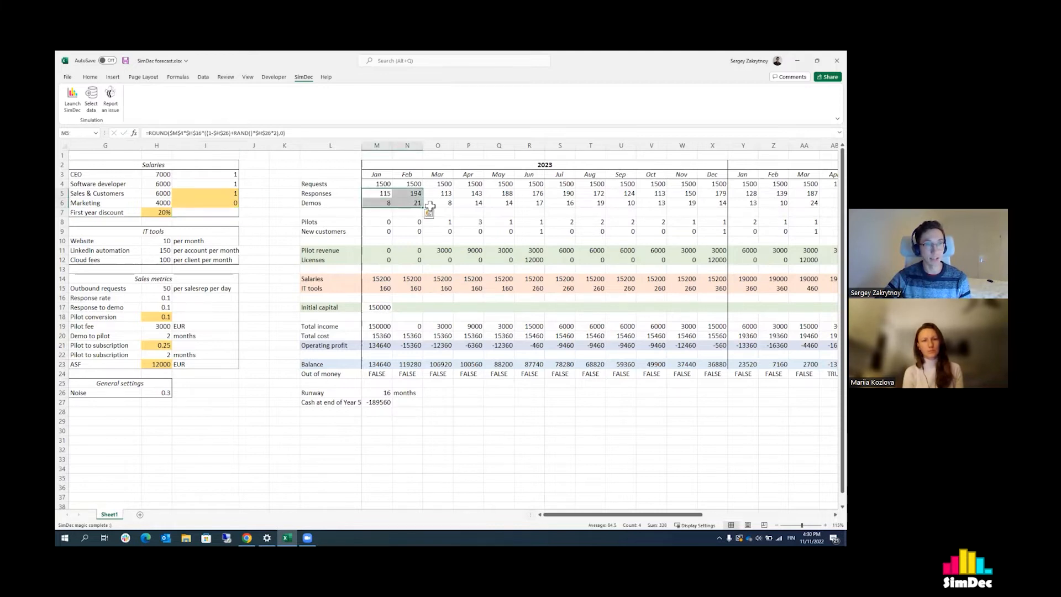
left_click_drag(392, 276, 513, 279)
left_click(513, 279)
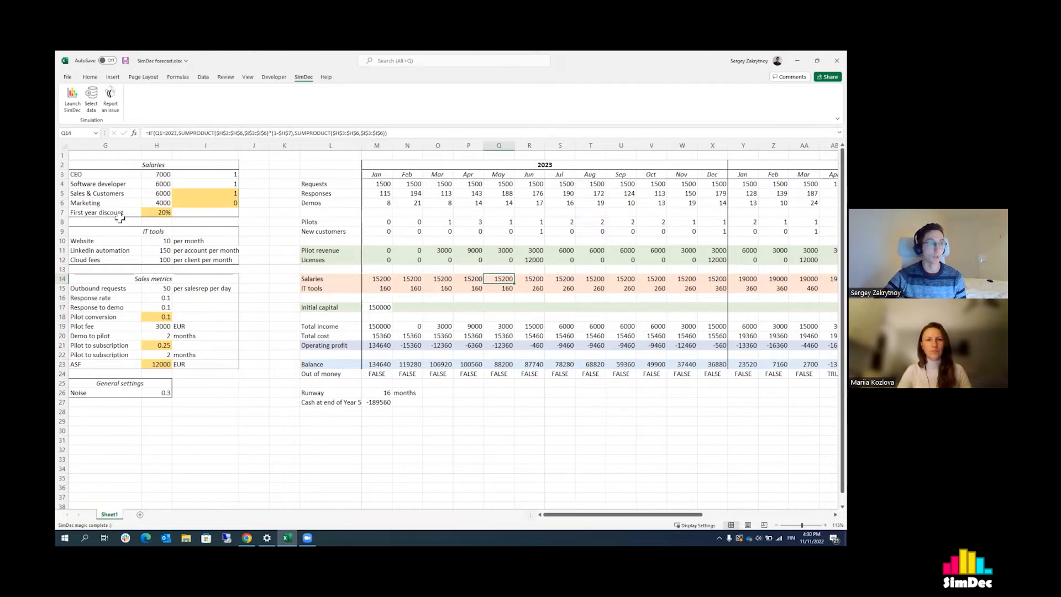
- Set the Sales & Customers headcount to 2 and the Marketing headcount to 1 in the Salaries table
left_click(231, 193)
type("2")
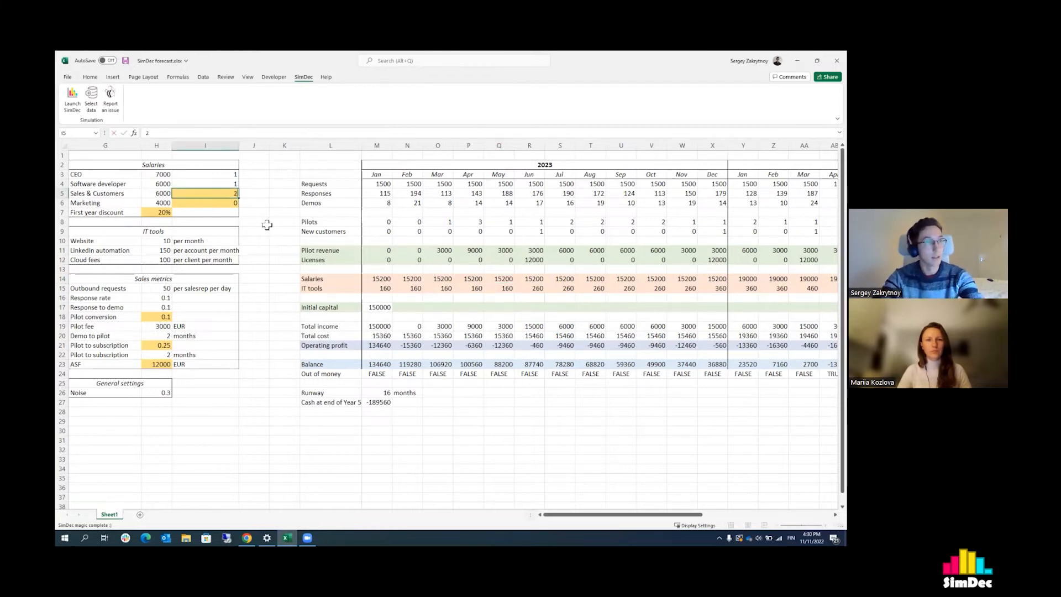
key("Return")
type("1")
key("Return")
key("Left")
- Launch SimDec's Monte-Carlo configuration and reposition its overview window over the forecast sheet
left_click(70, 100)
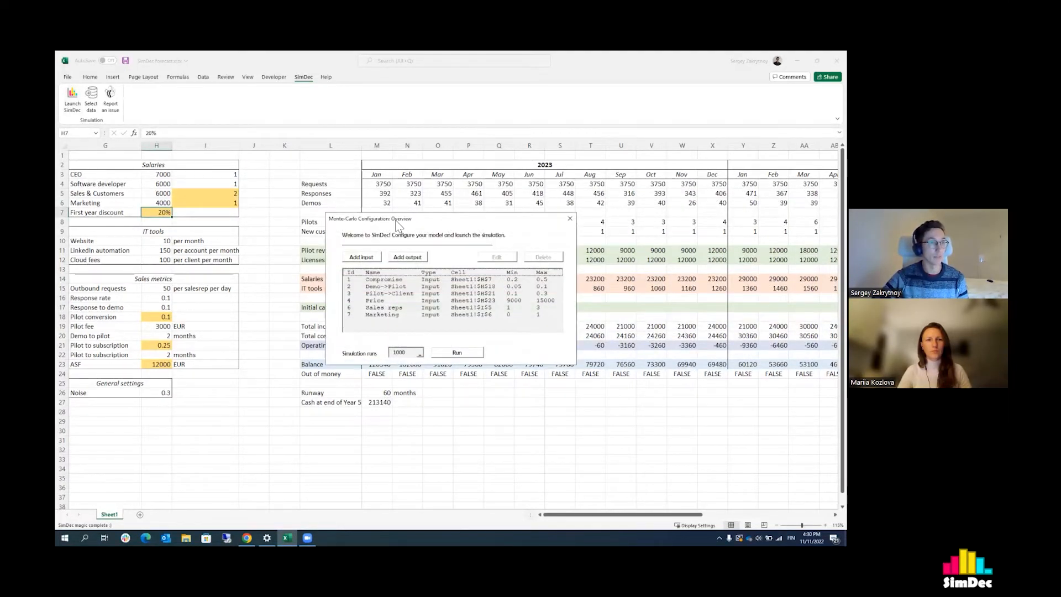
left_click_drag(395, 221, 312, 199)
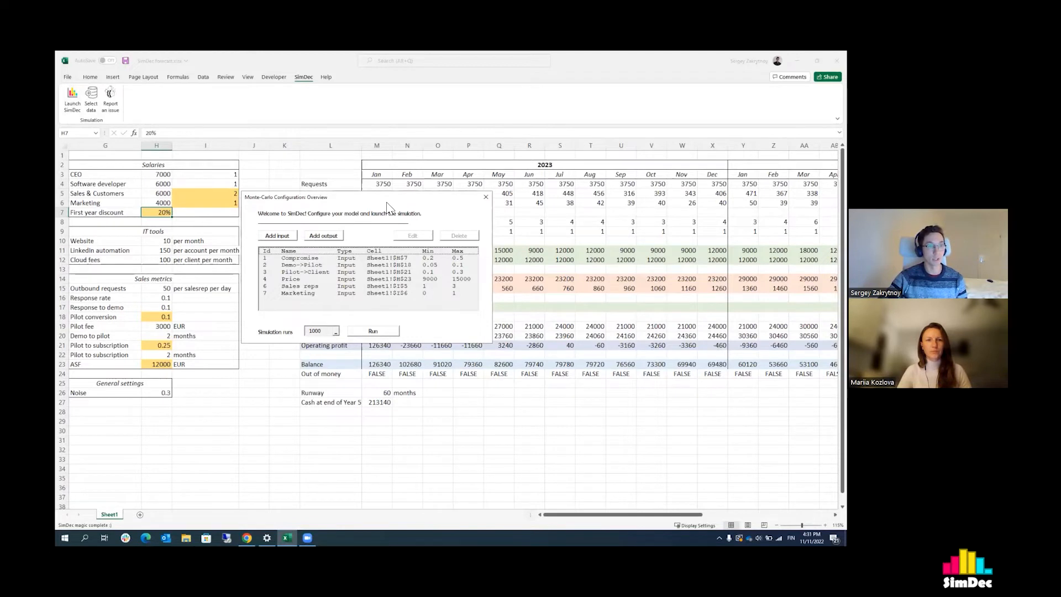
left_click_drag(387, 203, 419, 285)
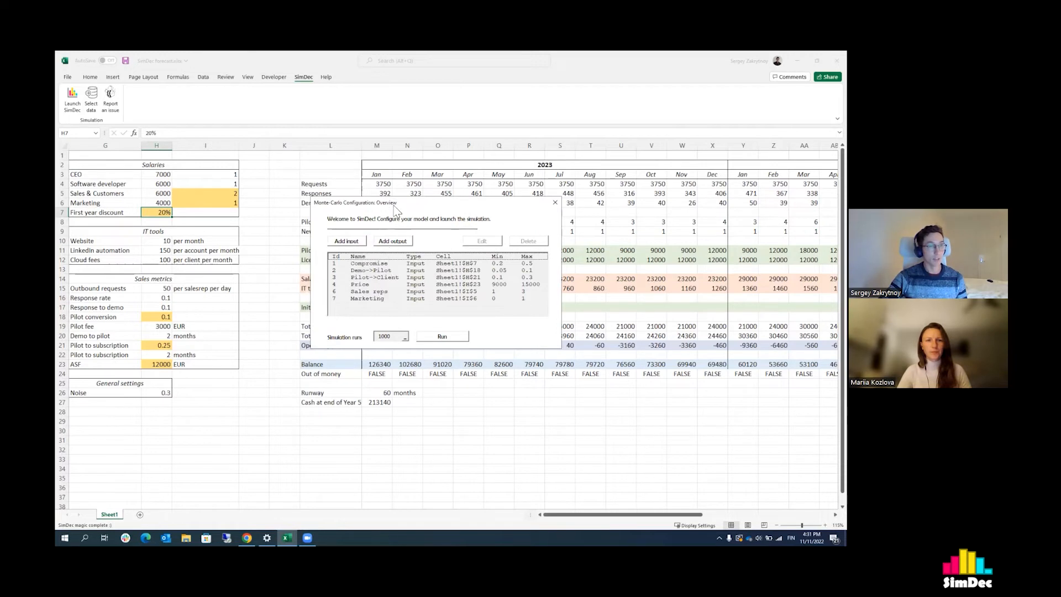
left_click_drag(391, 209, 369, 188)
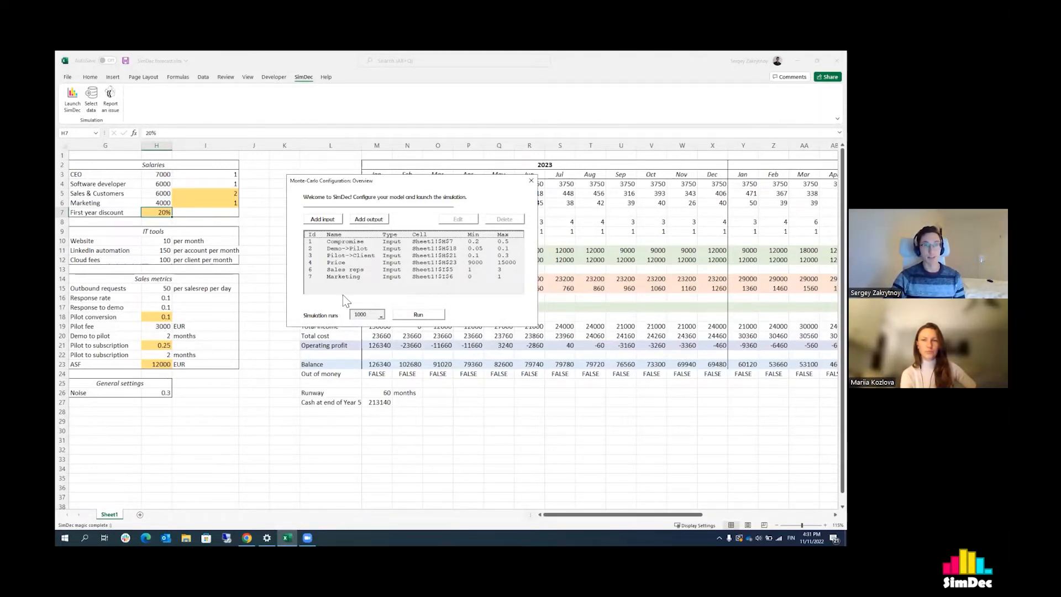
- Review the cells and min/max ranges of the Demo->Pilot, Pilot->Client, Price, Marketing and Sales reps input variables
left_click(382, 250)
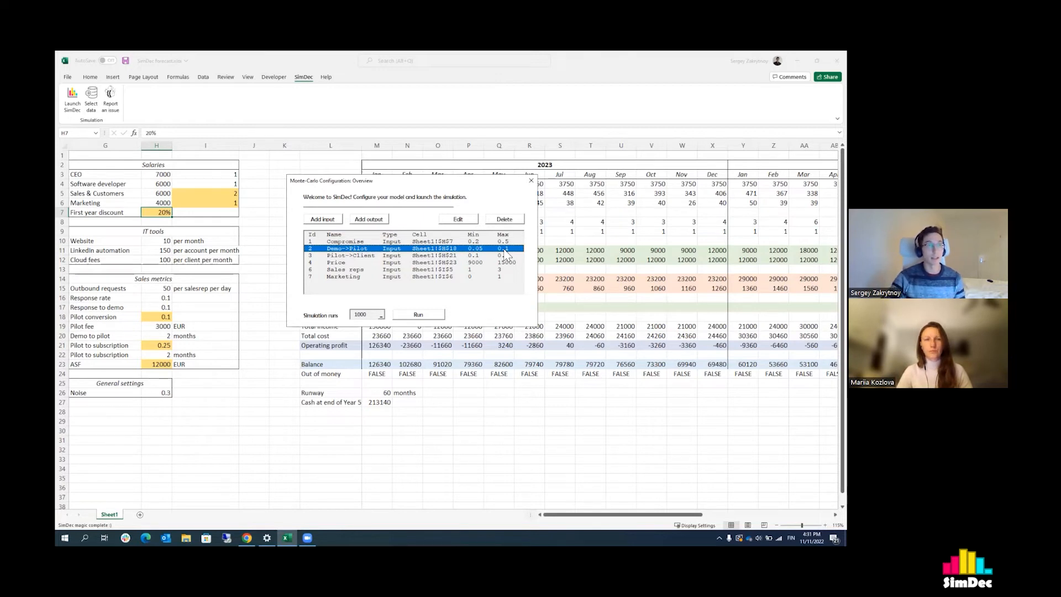
left_click(351, 255)
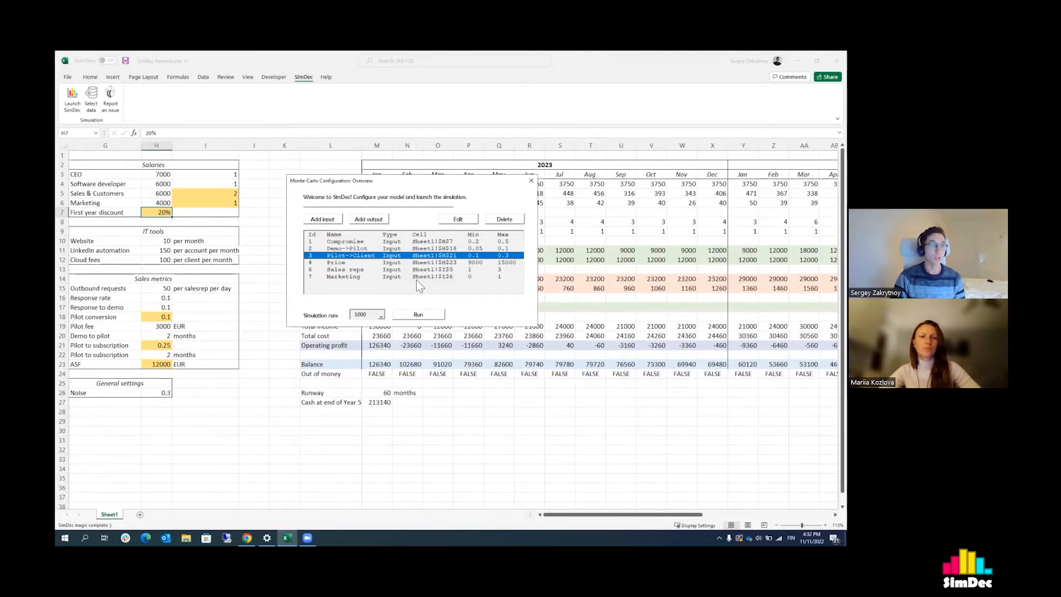
left_click(424, 264)
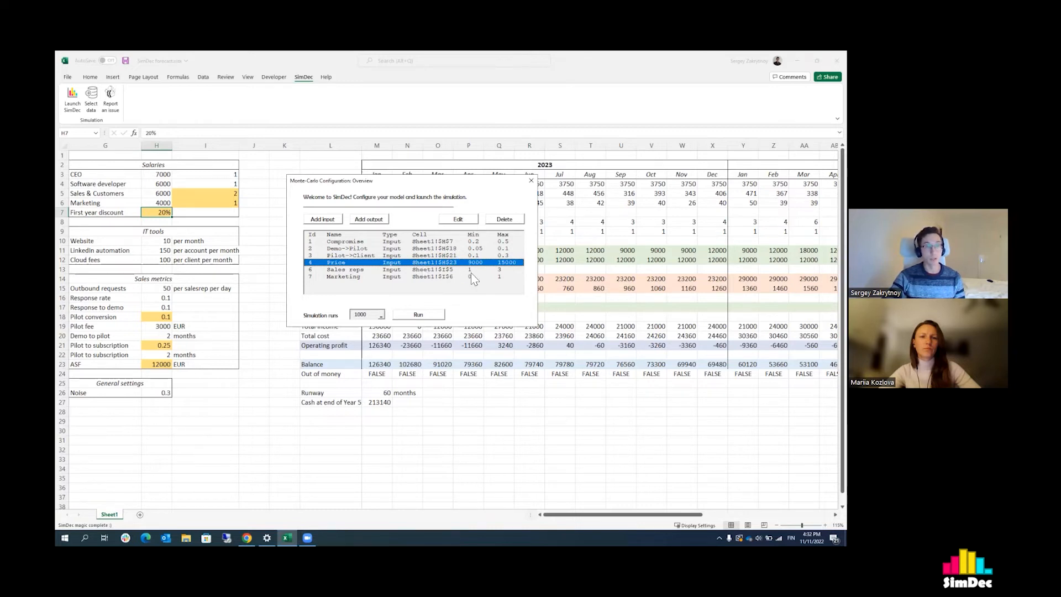
left_click(398, 277)
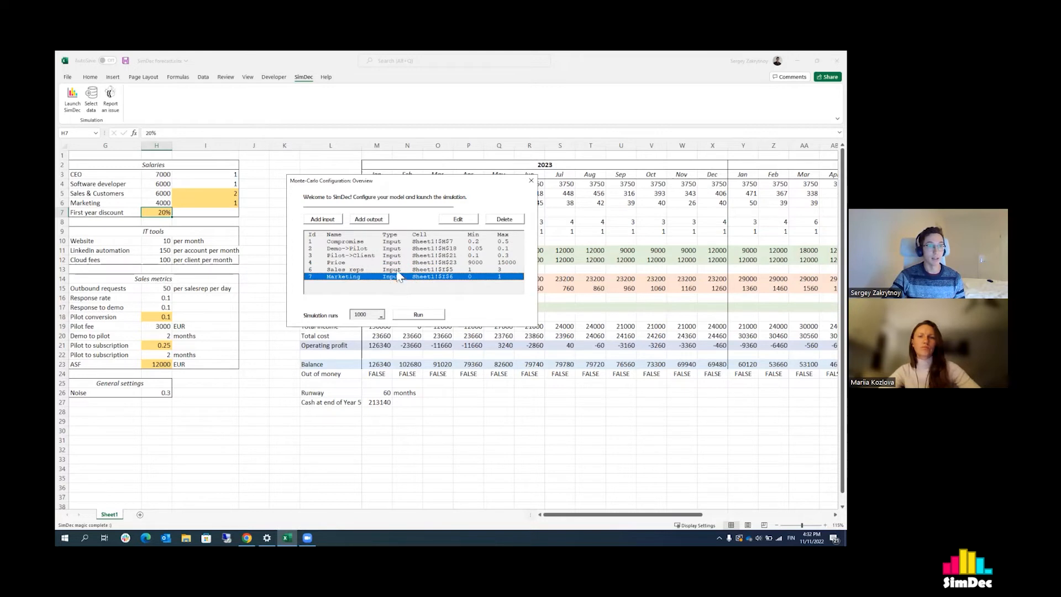
key("Up")
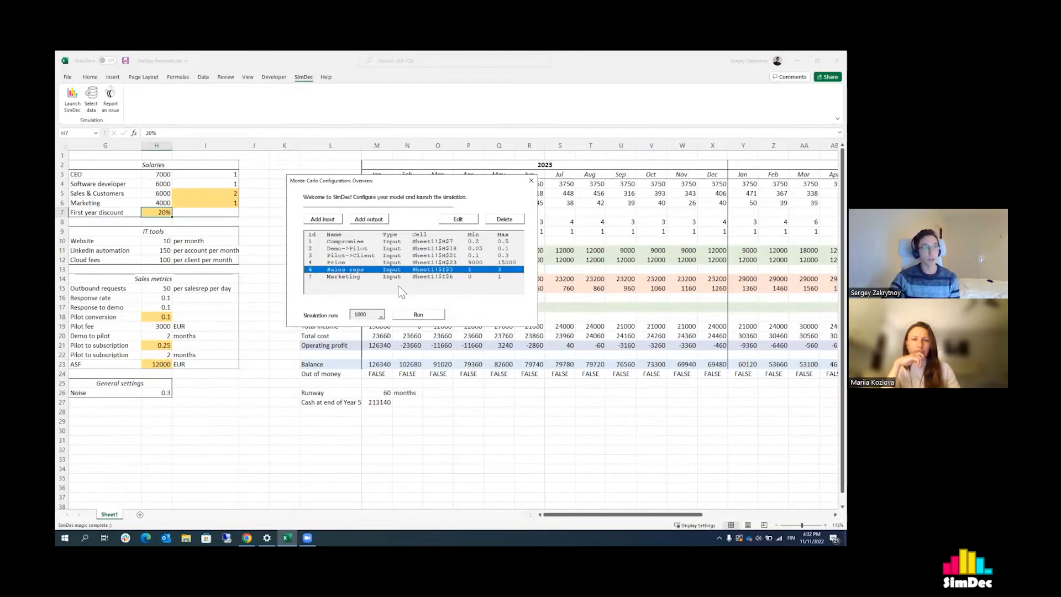
- Add an output variable named Cash linked to the Cash at end of Year 5 cell, M27, and save it
left_click(368, 219)
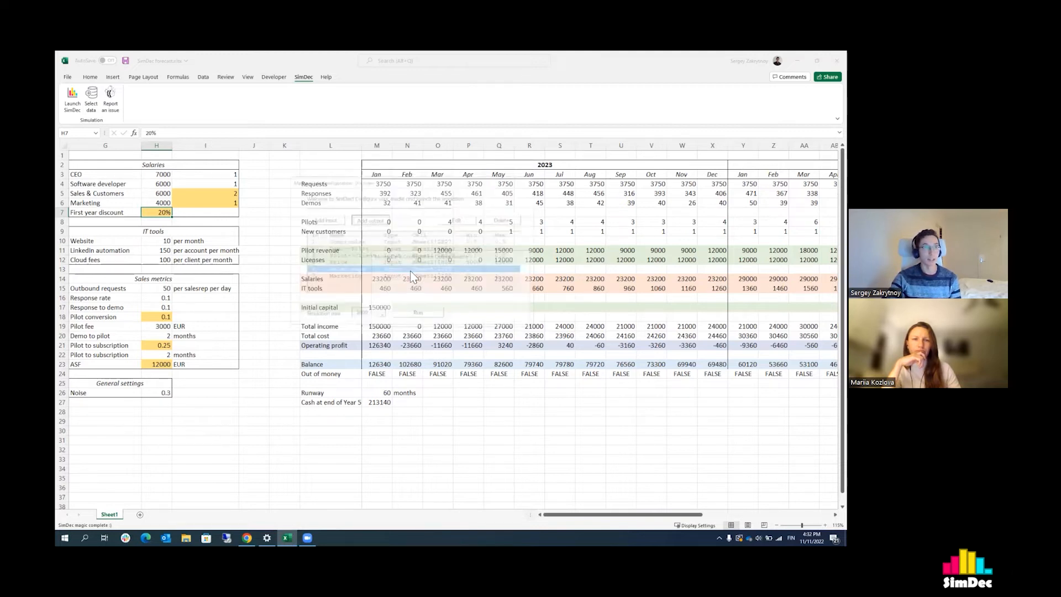
type("Cash")
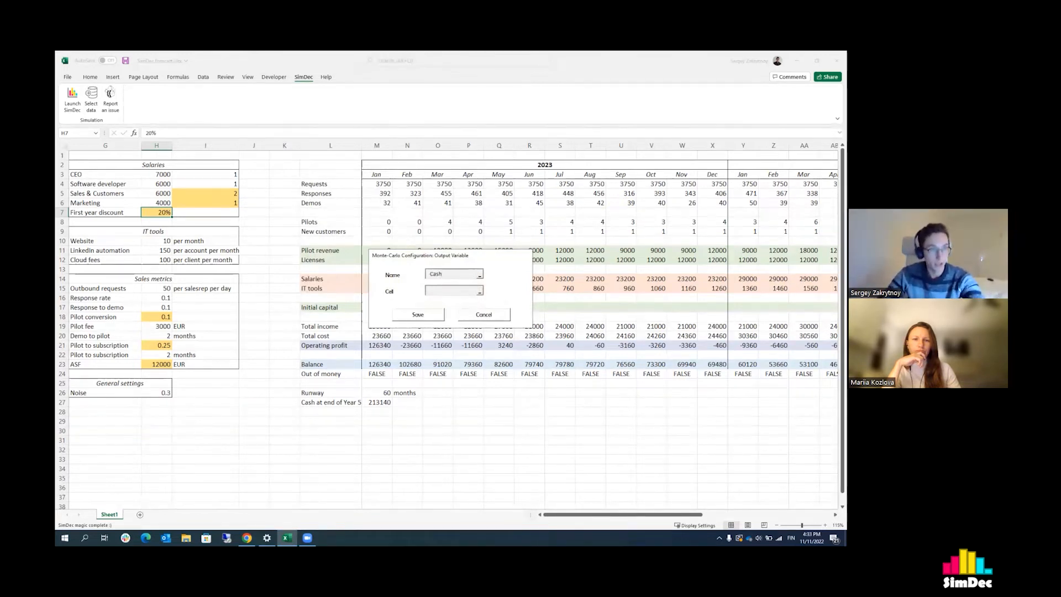
left_click(442, 291)
left_click(379, 403)
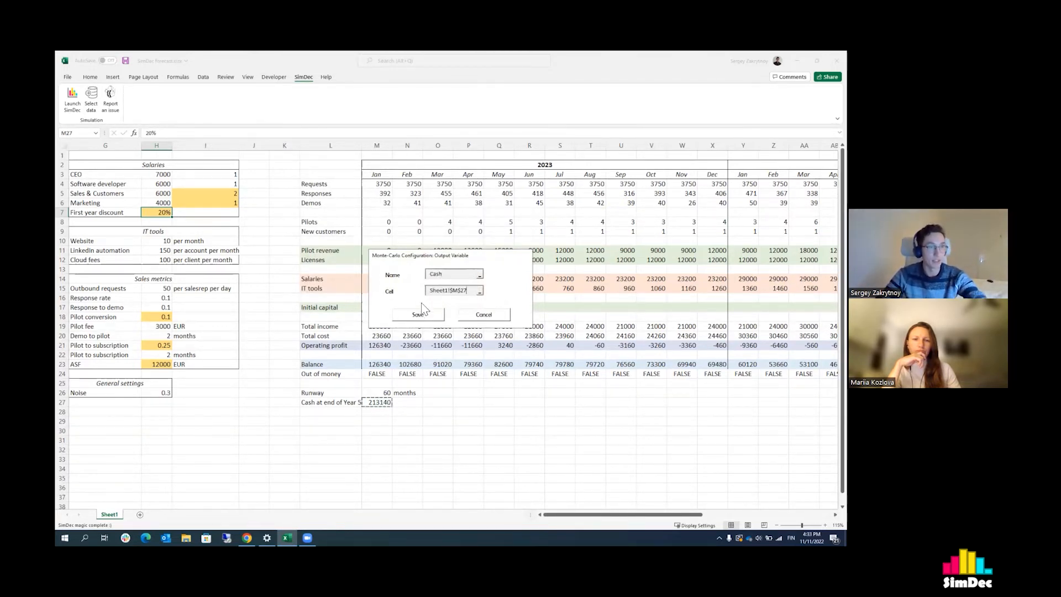
left_click(423, 316)
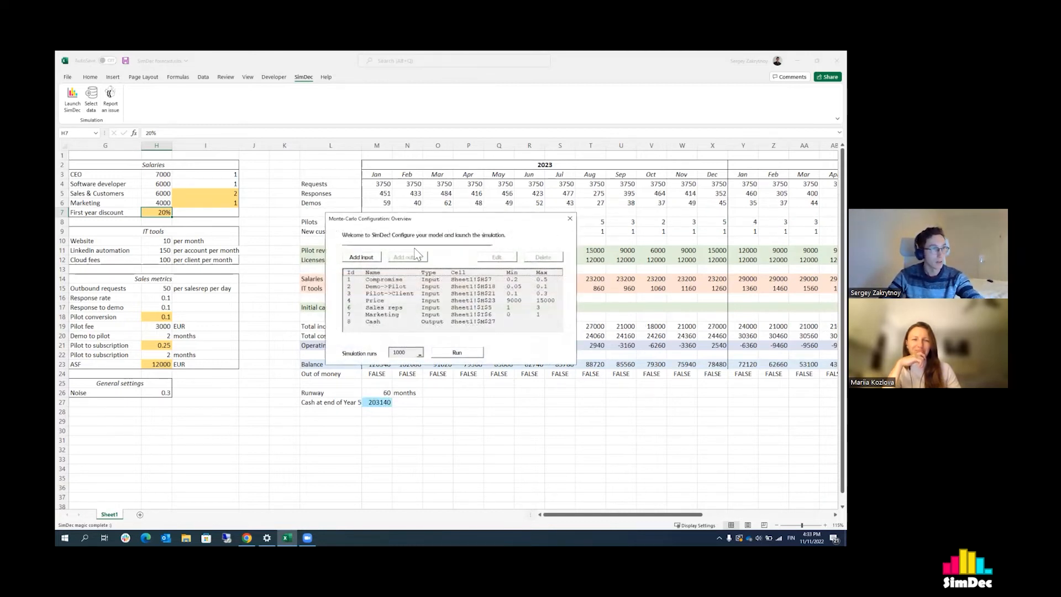
- Add an input variable named Capital for the initial capital cell M17, with minimum 150000 and maximum 600000, and save it
left_click_drag(408, 217, 258, 122)
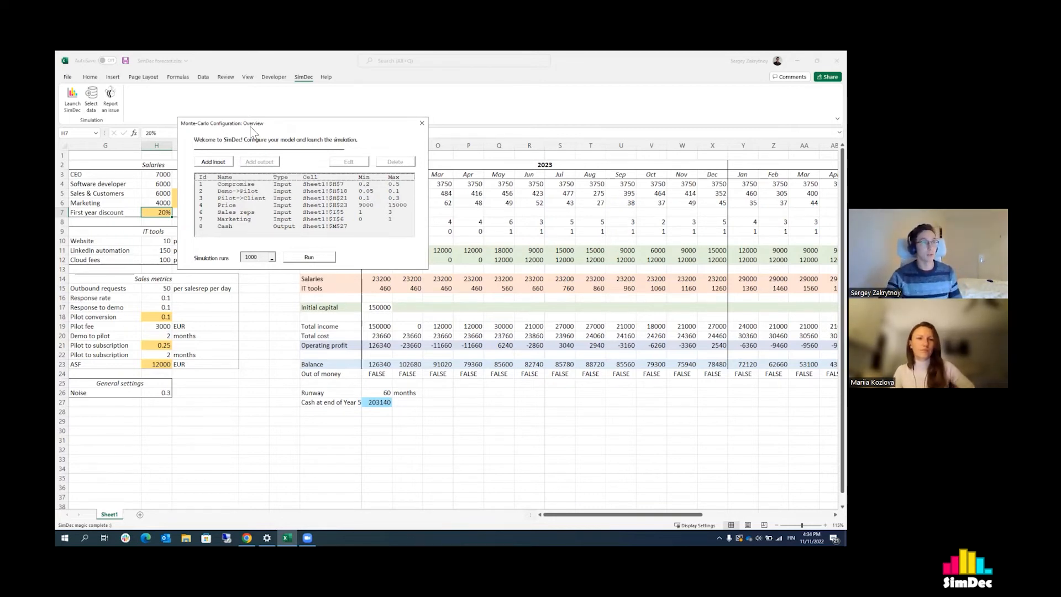
left_click_drag(253, 127, 270, 143)
left_click(230, 179)
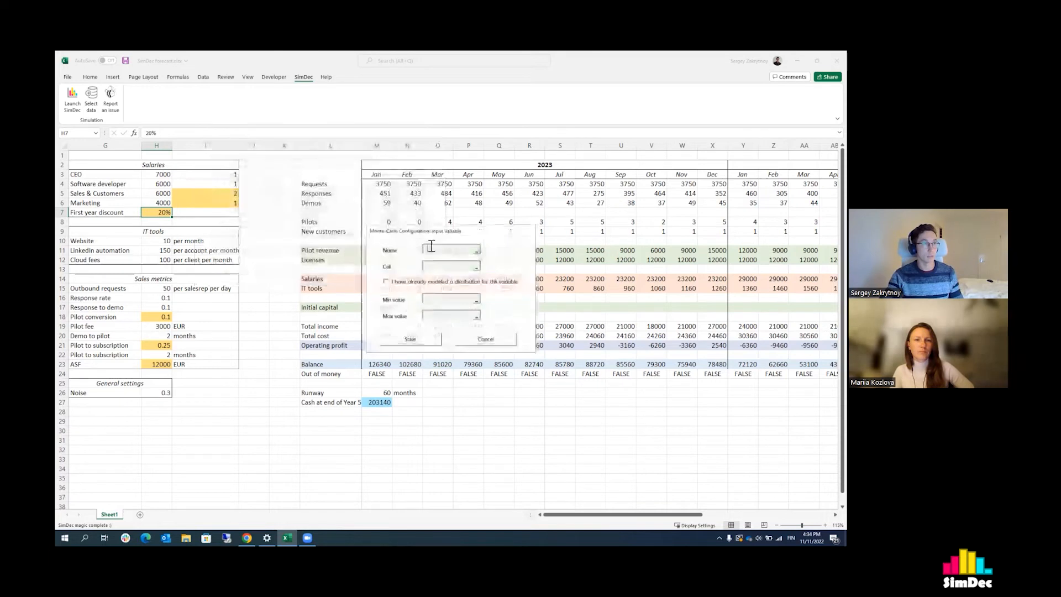
left_click_drag(426, 235, 525, 155)
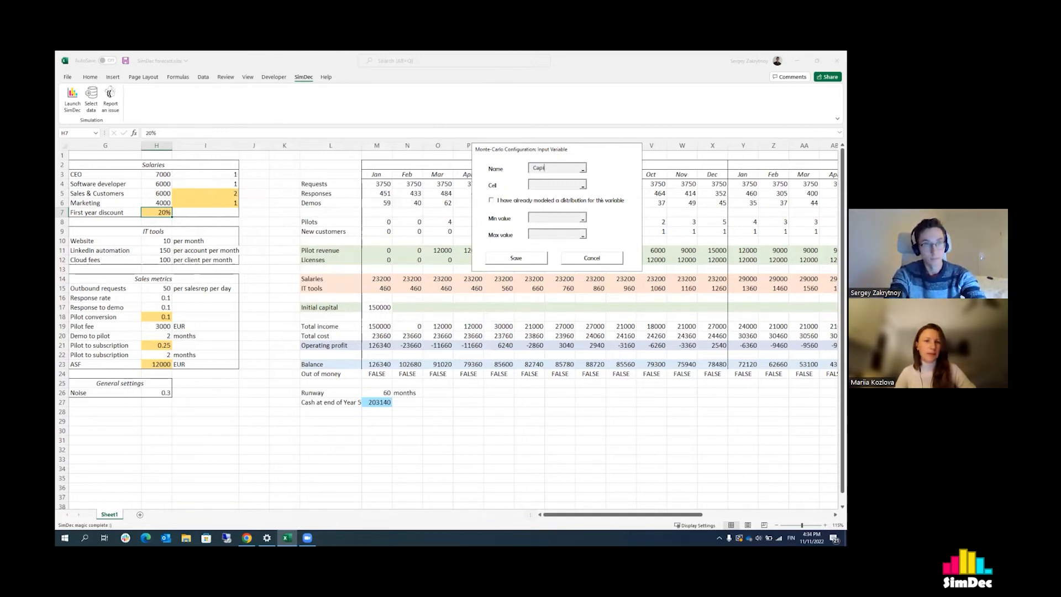
key("Tab")
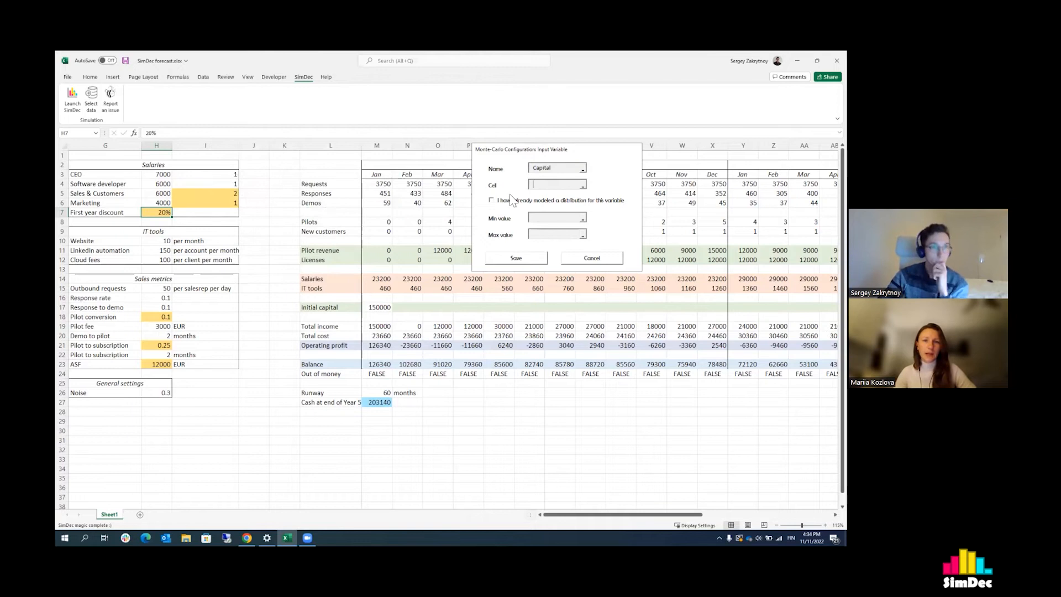
left_click(370, 308)
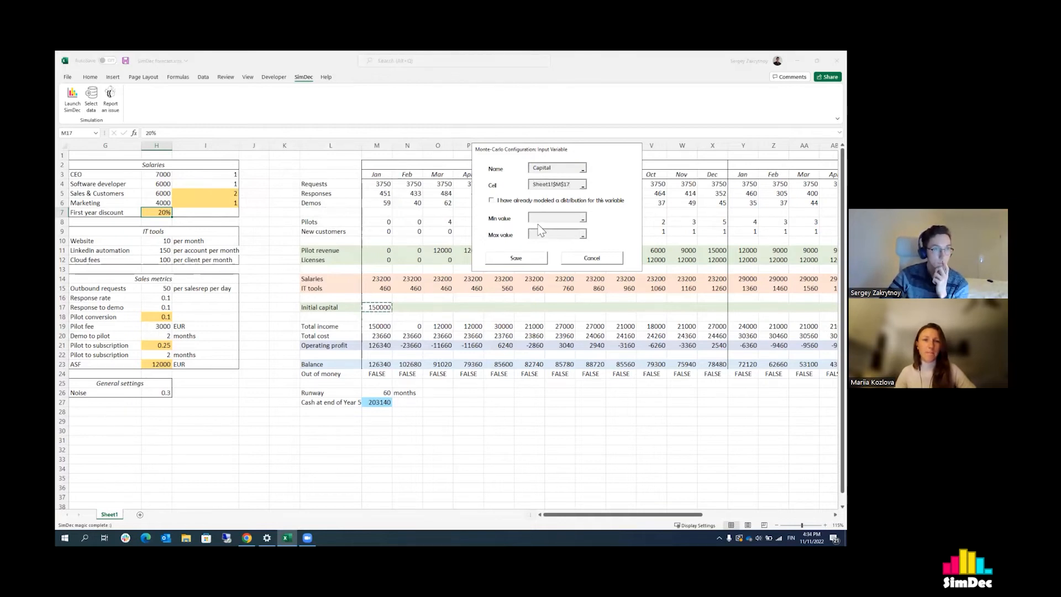
type("1")
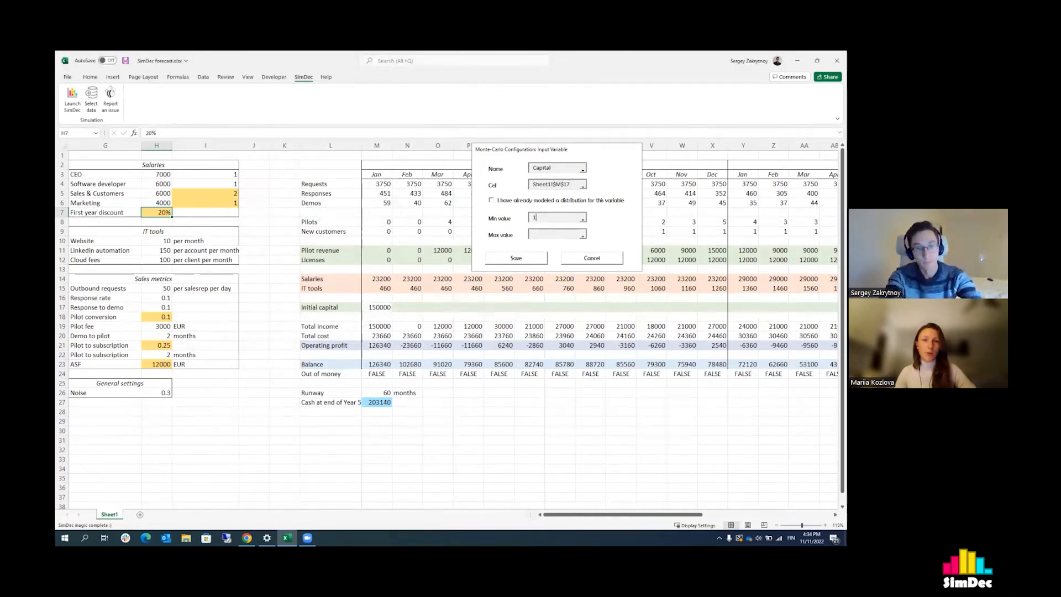
type("50000")
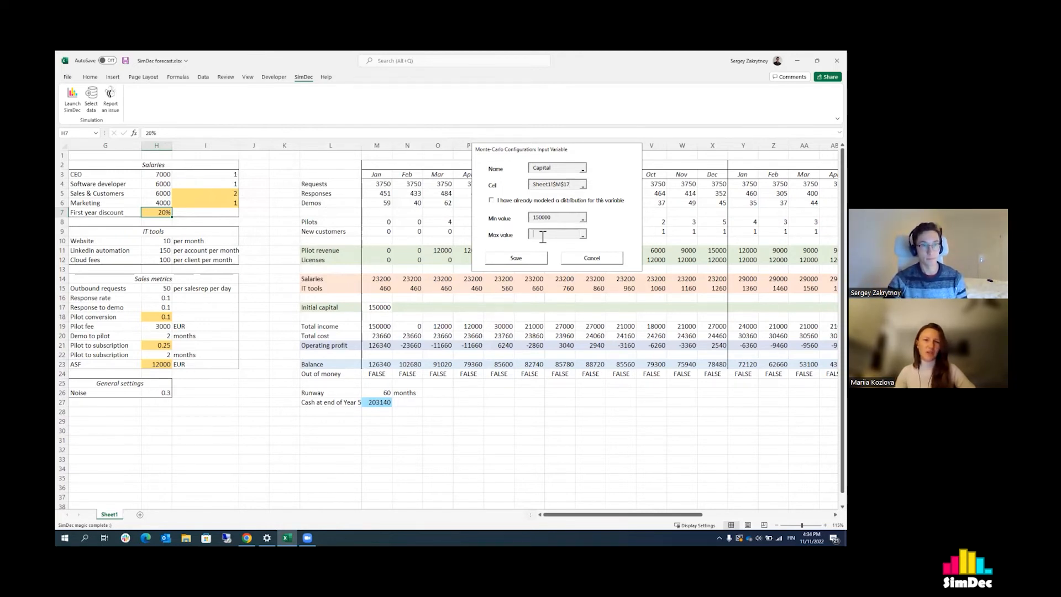
type("600000")
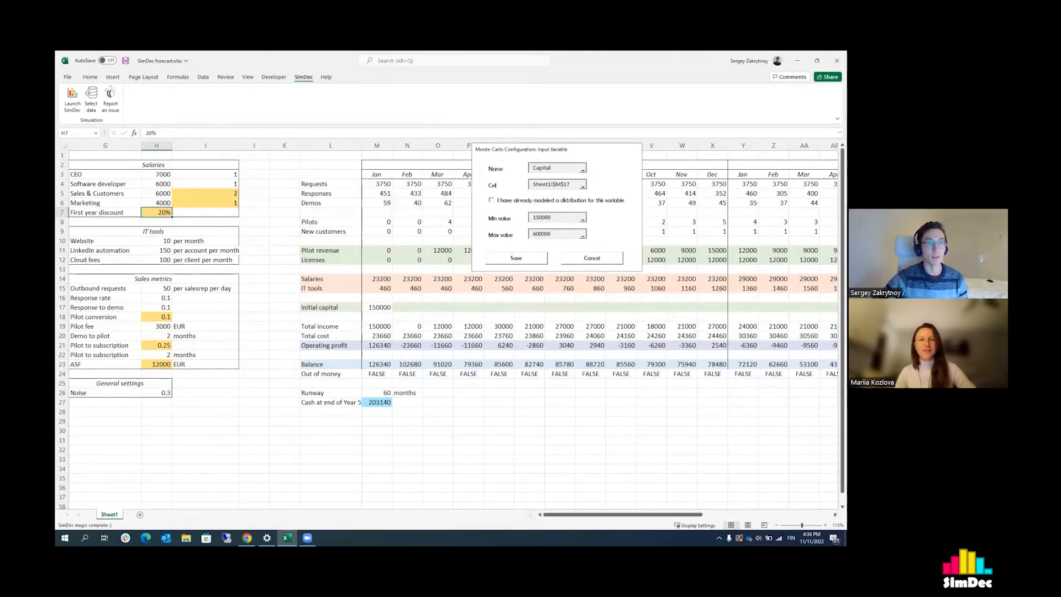
left_click(538, 260)
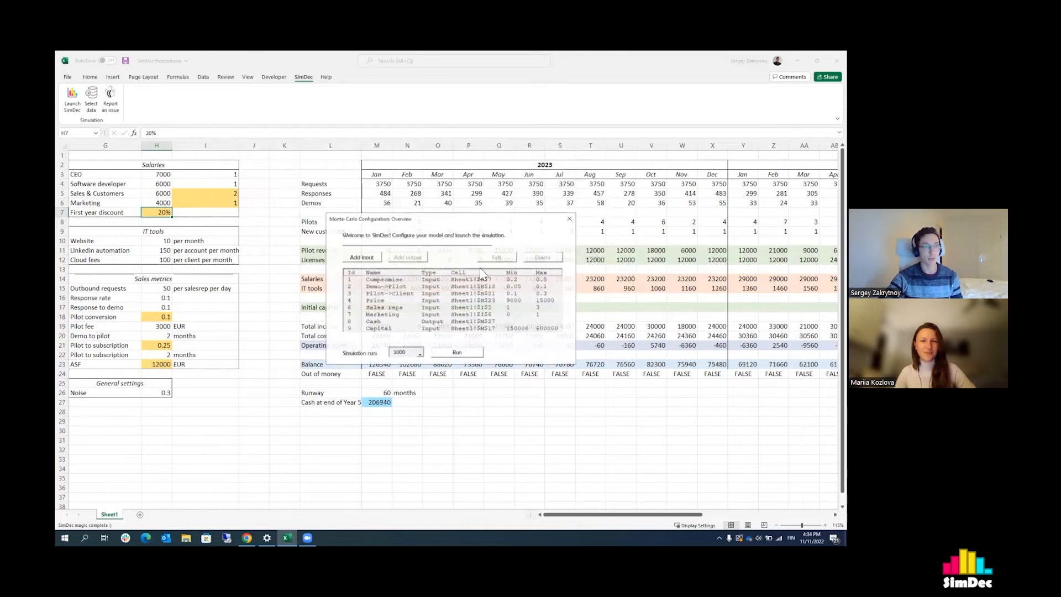
- Keep the number of simulation runs at 1000 and run the Monte-Carlo simulation
double_click(399, 353)
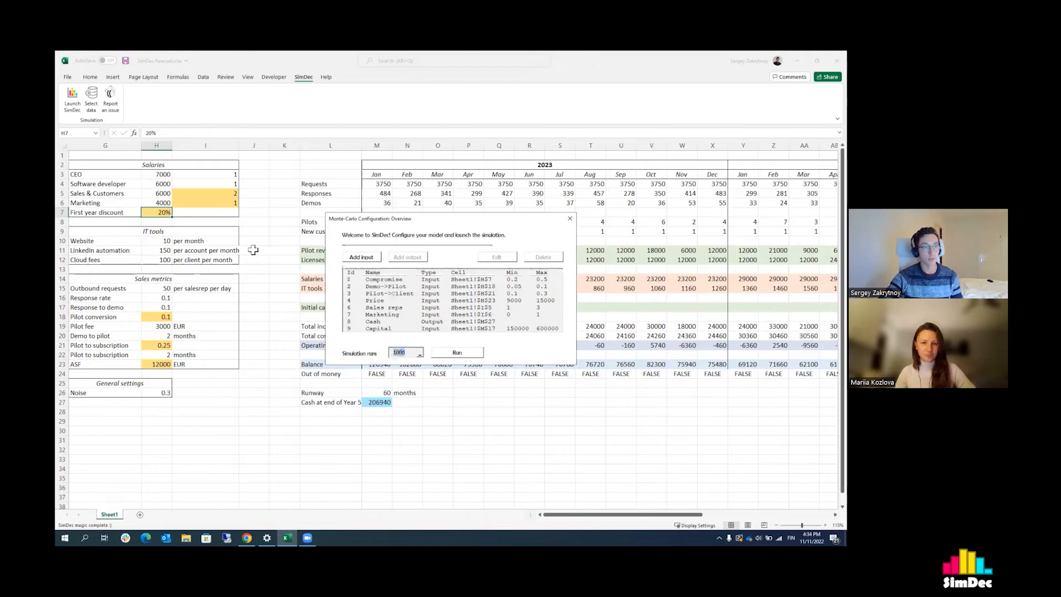
left_click(411, 352)
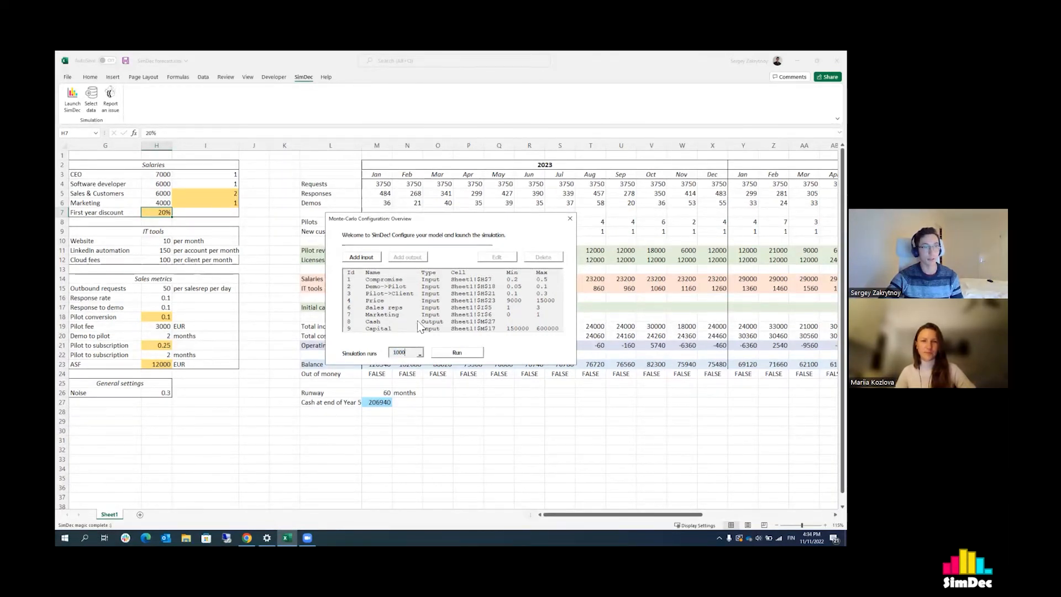
left_click(449, 353)
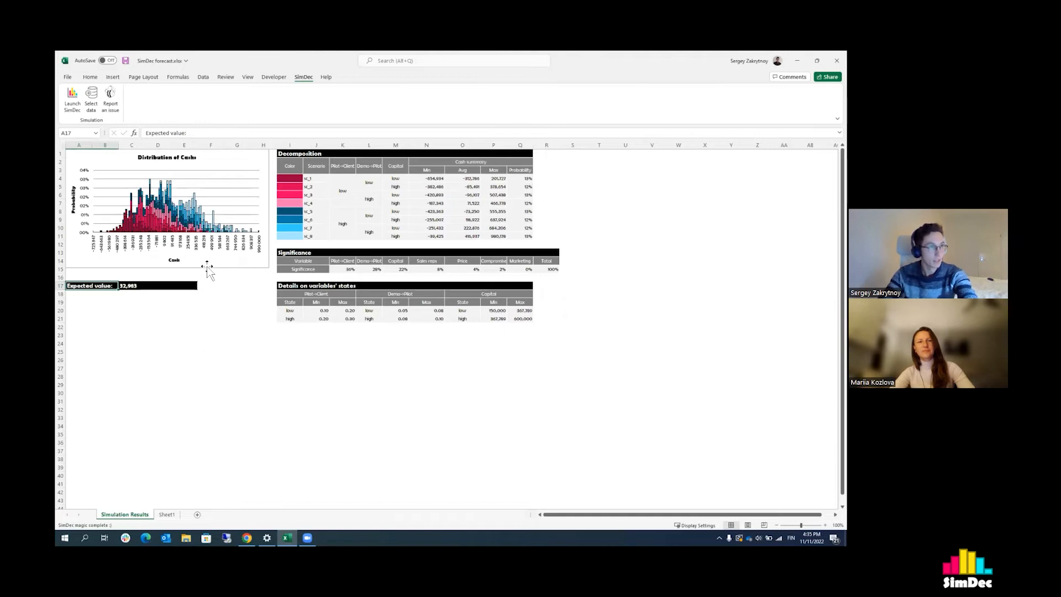
- Examine the simulation results, looking at the expected value and the cash distribution histogram with its axis range
scroll(218, 309, "up", 1, "ctrl")
scroll(273, 326, "up", 1, "ctrl")
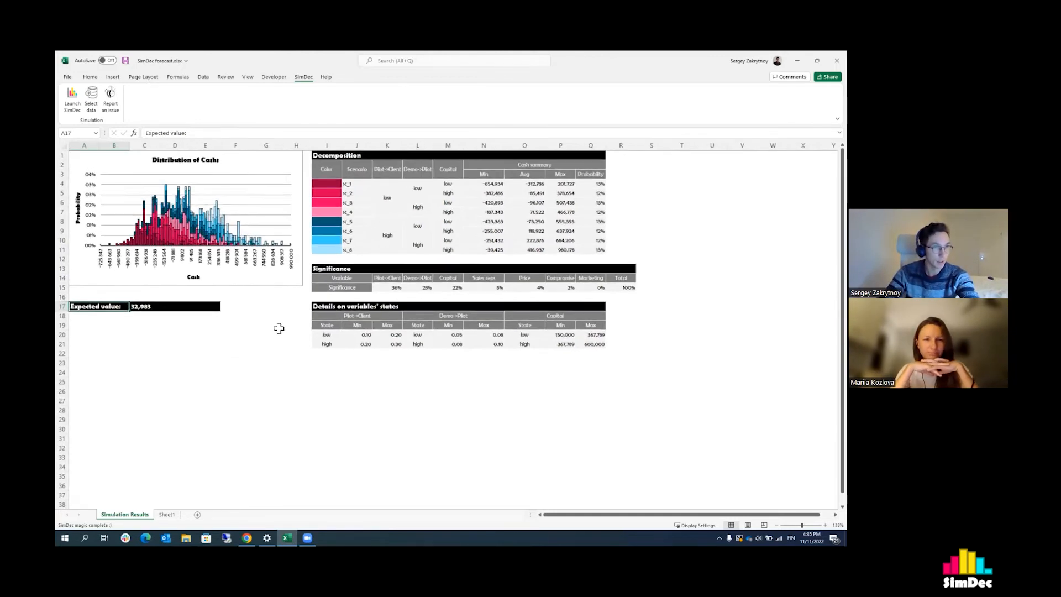
scroll(291, 333, "up", 1, "ctrl")
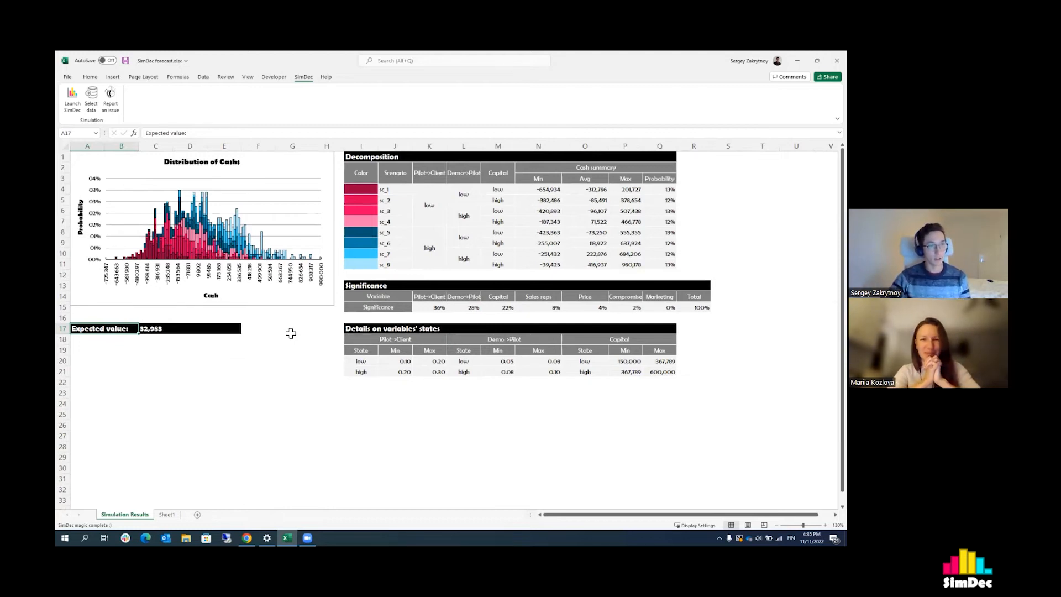
left_click(286, 319)
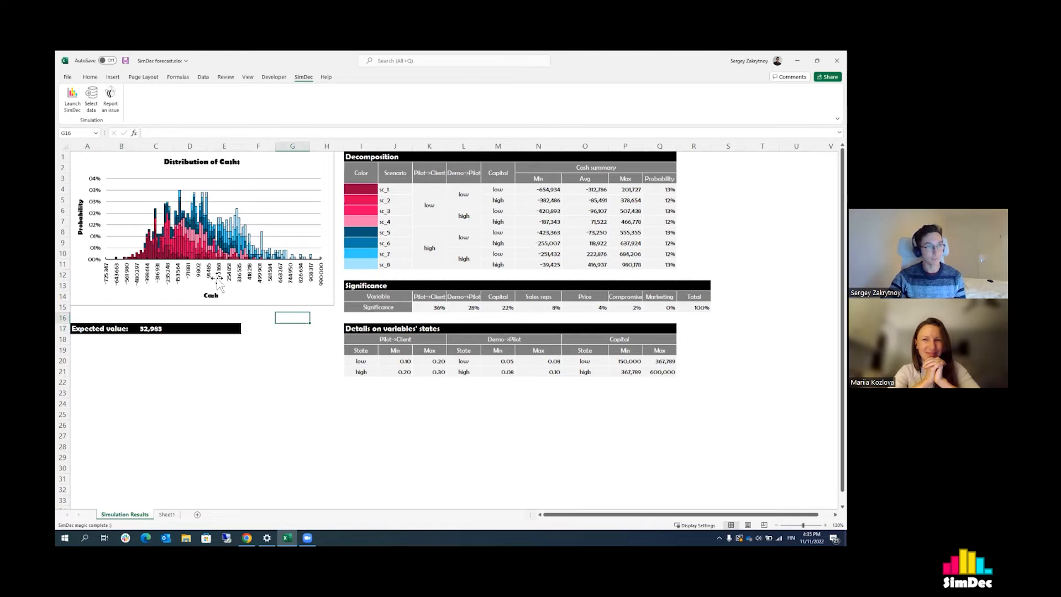
left_click(251, 329)
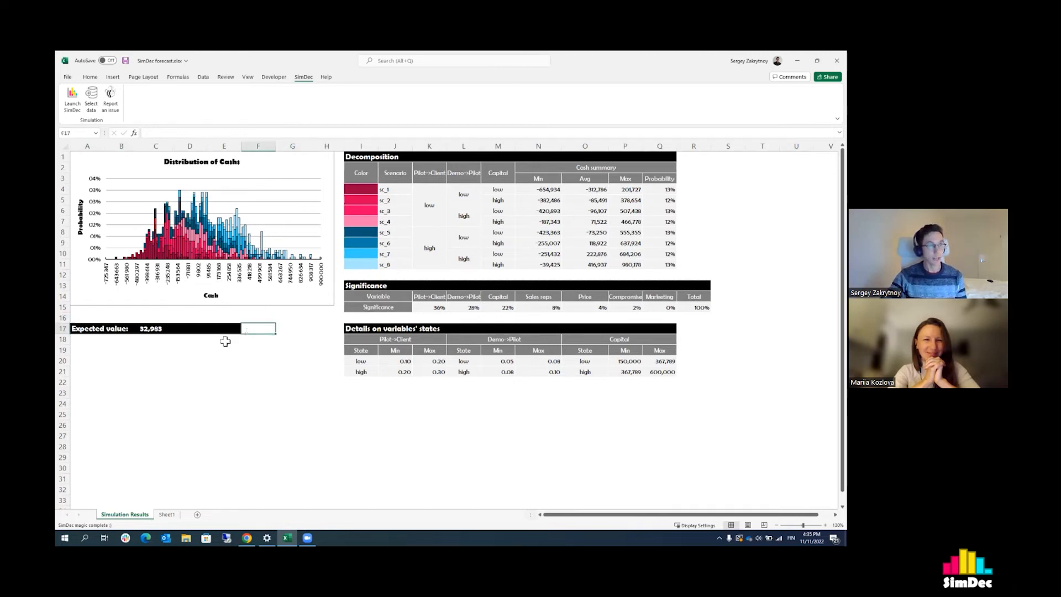
left_click(161, 333)
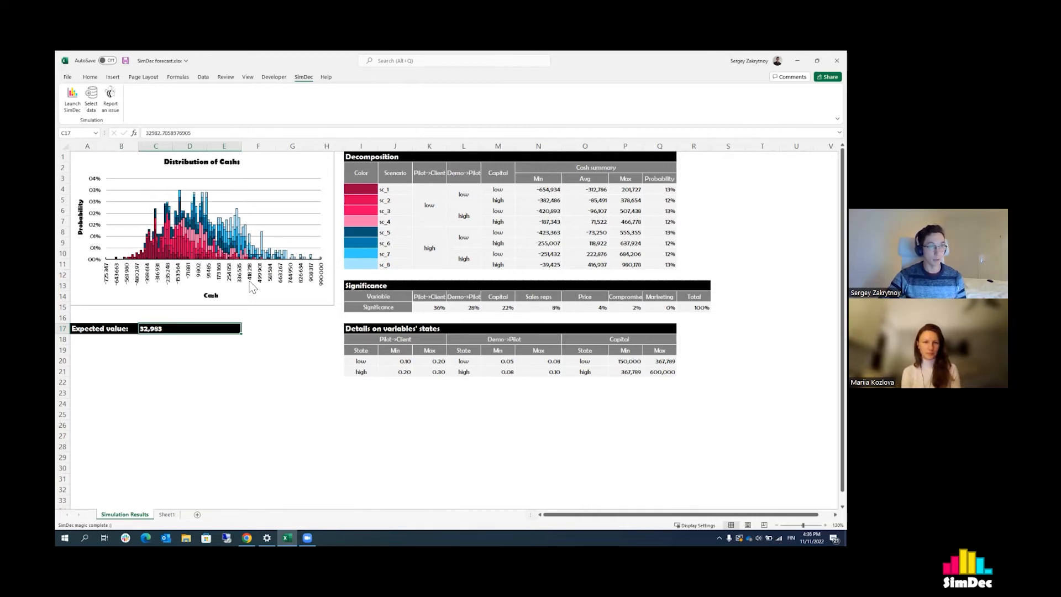
mouse_move(287, 259)
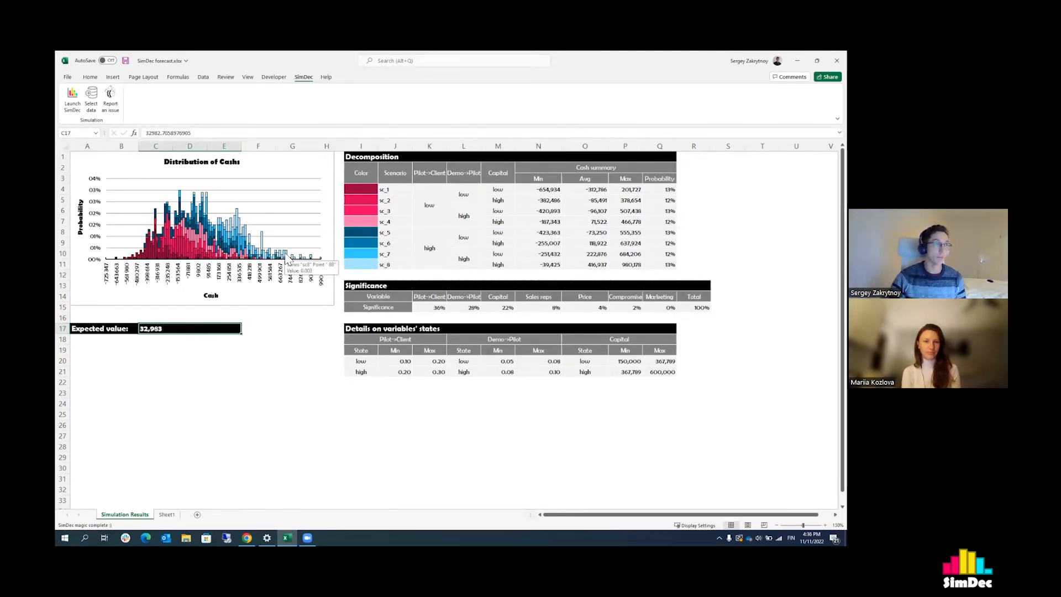
left_click(118, 281)
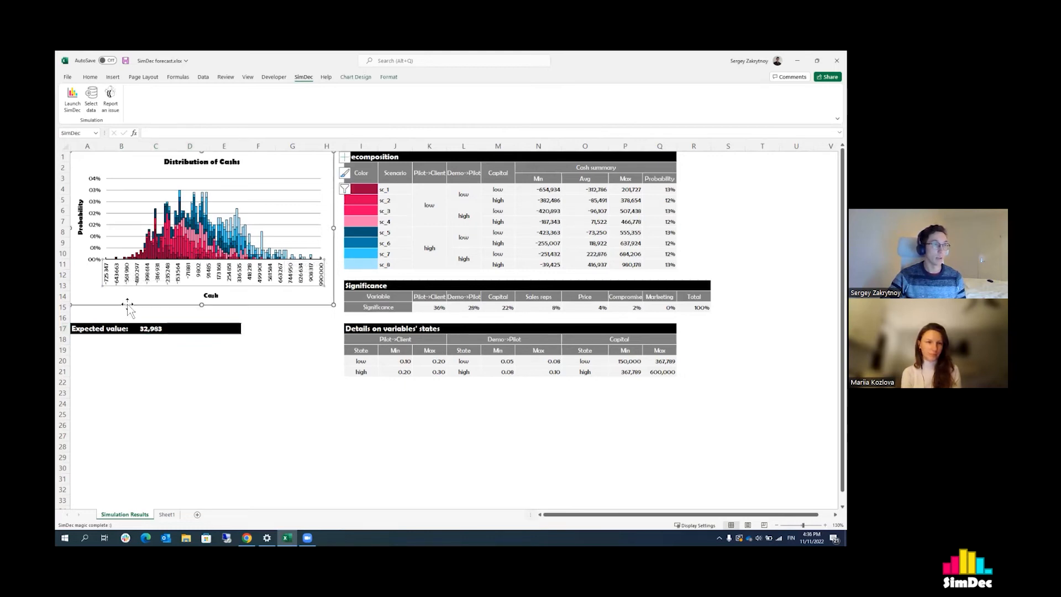
- Compare the low and high Pilot->Client states in the Decomposition table with the matching colours in the cash distribution histogram
left_click(126, 318)
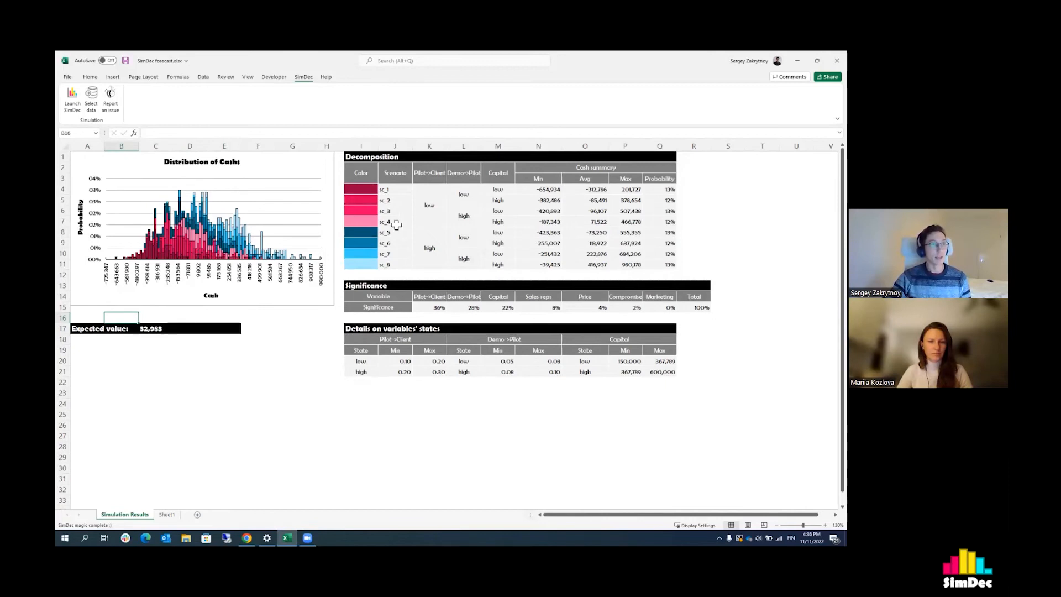
left_click(281, 319)
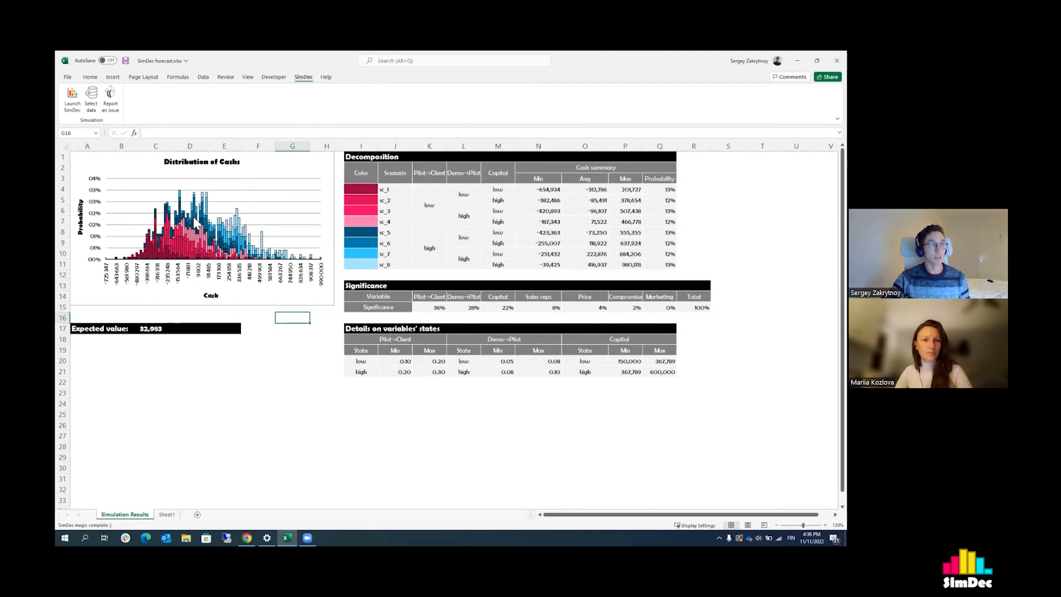
left_click(428, 195)
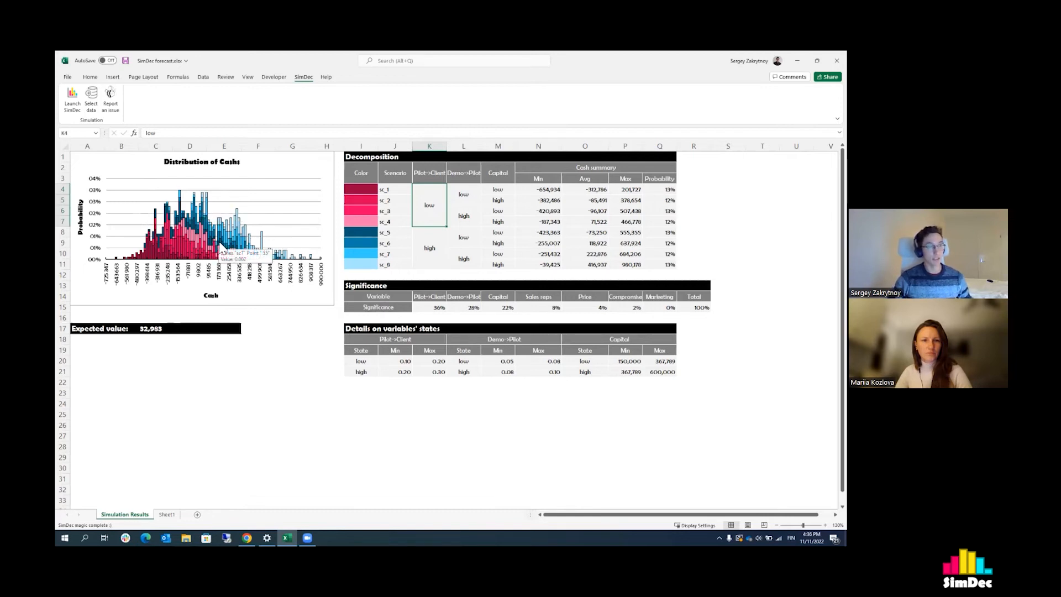
left_click(285, 342)
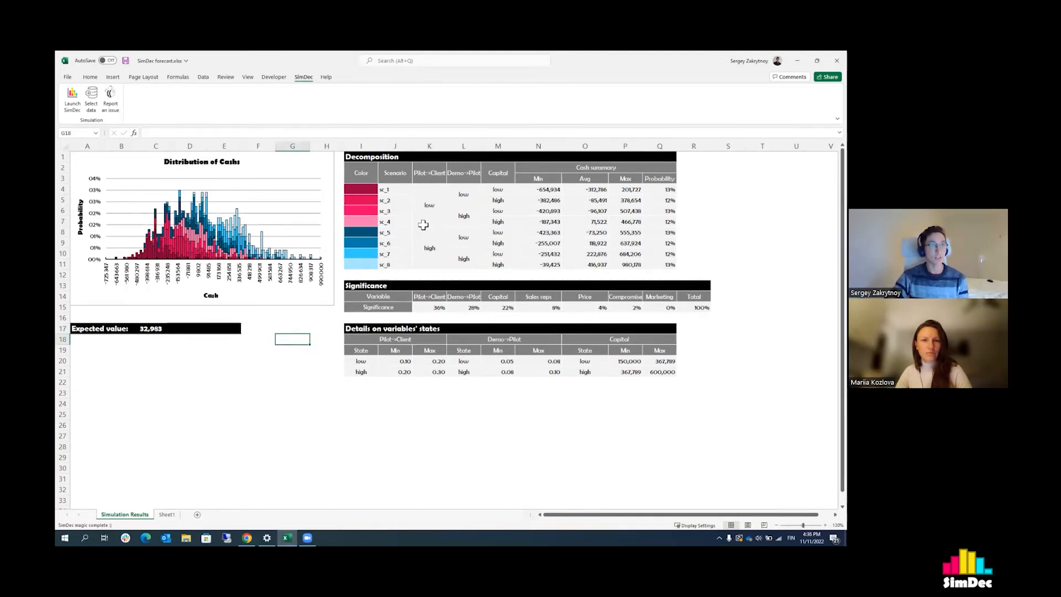
mouse_move(432, 252)
left_mouse_down()
mouse_move(375, 257)
mouse_move(440, 248)
left_mouse_up()
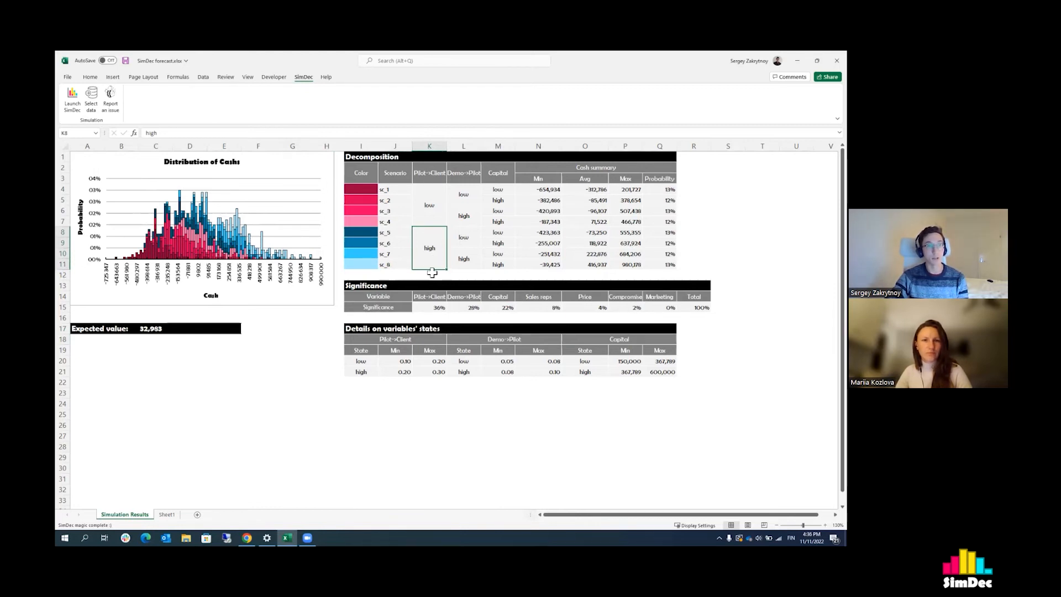
- Examine the Significance table, comparing the influence of Pilot->Client, Demo->Pilot, Capital, Sales reps, Price and Compromise on cash
left_click(434, 309)
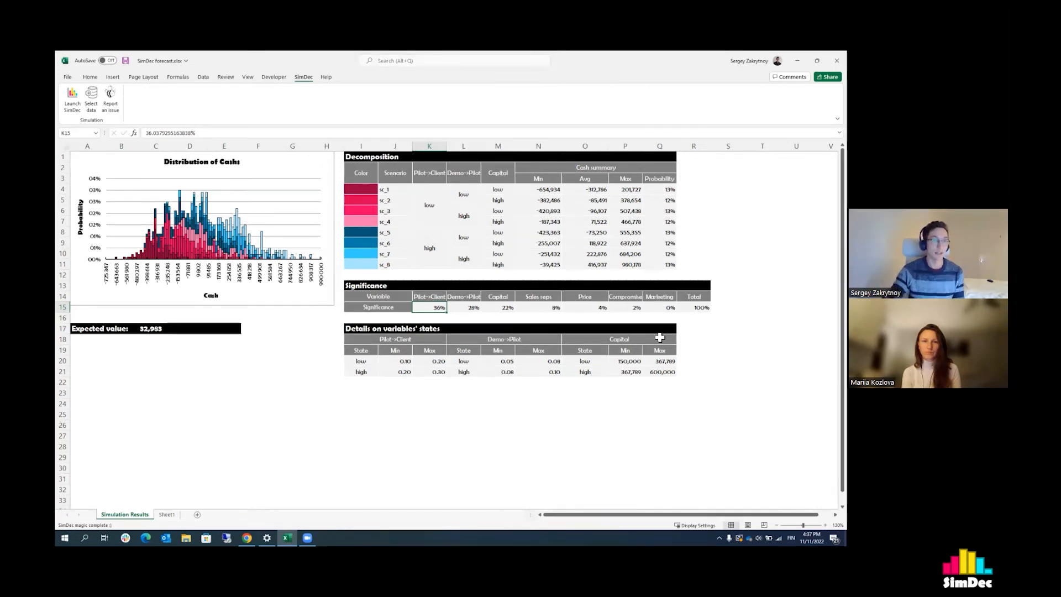
left_click(633, 308)
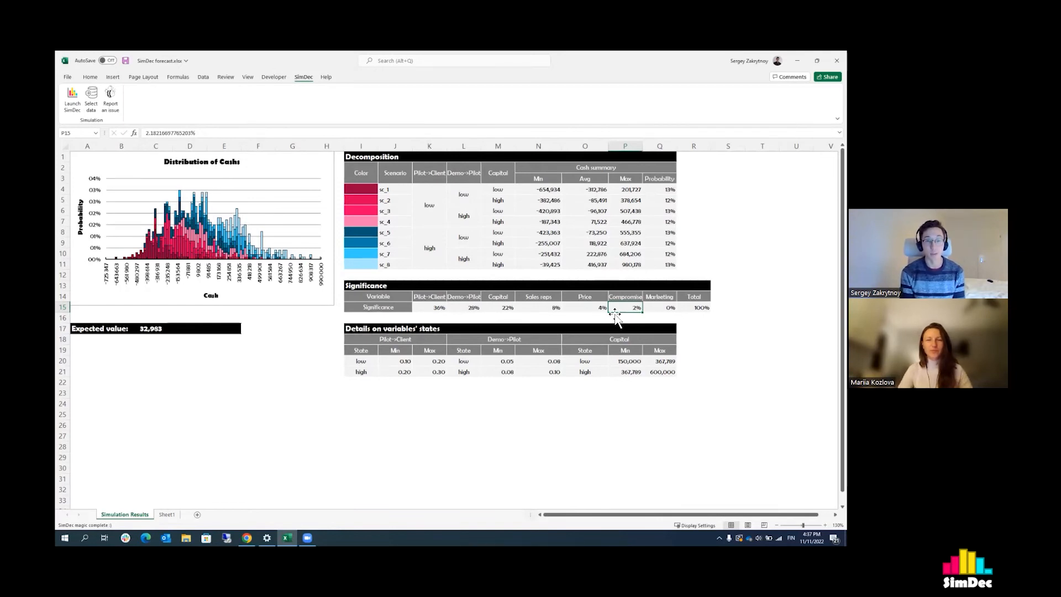
key("Left")
key("Left")
key("Left")
key("Left")
key("Left")
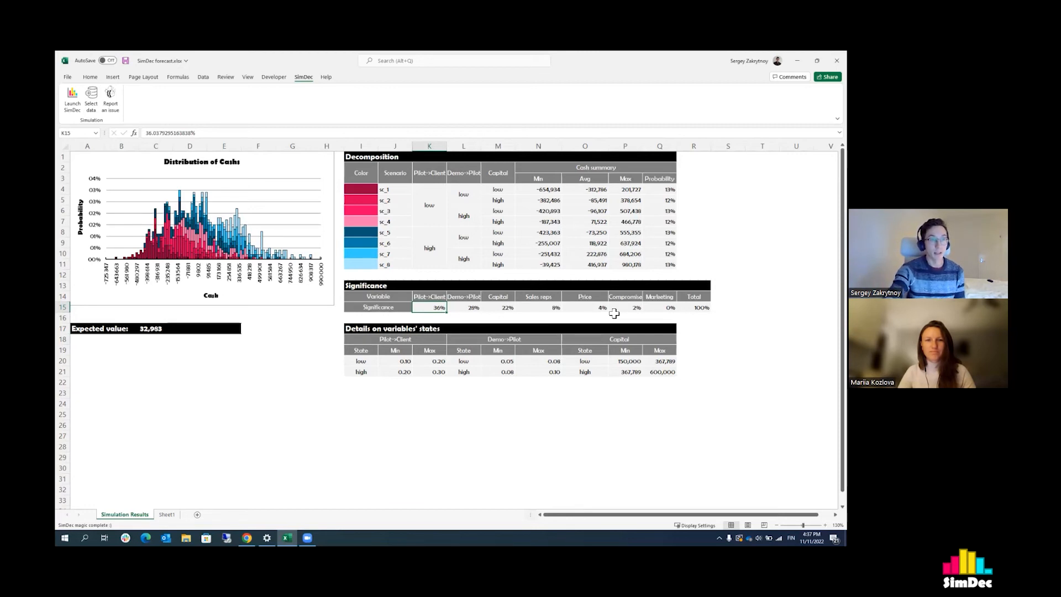
key("Right")
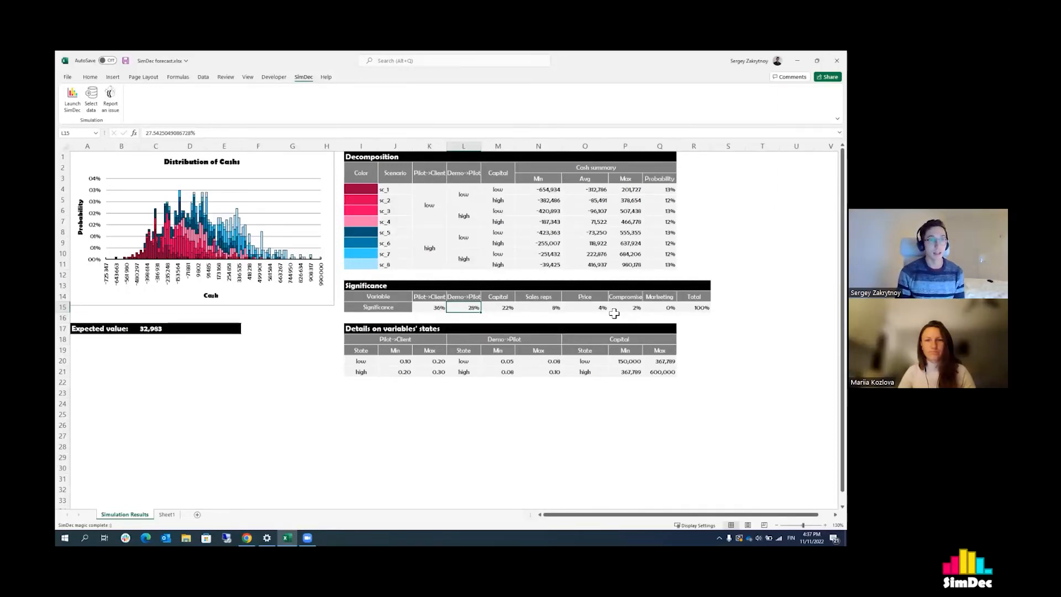
left_click(603, 309)
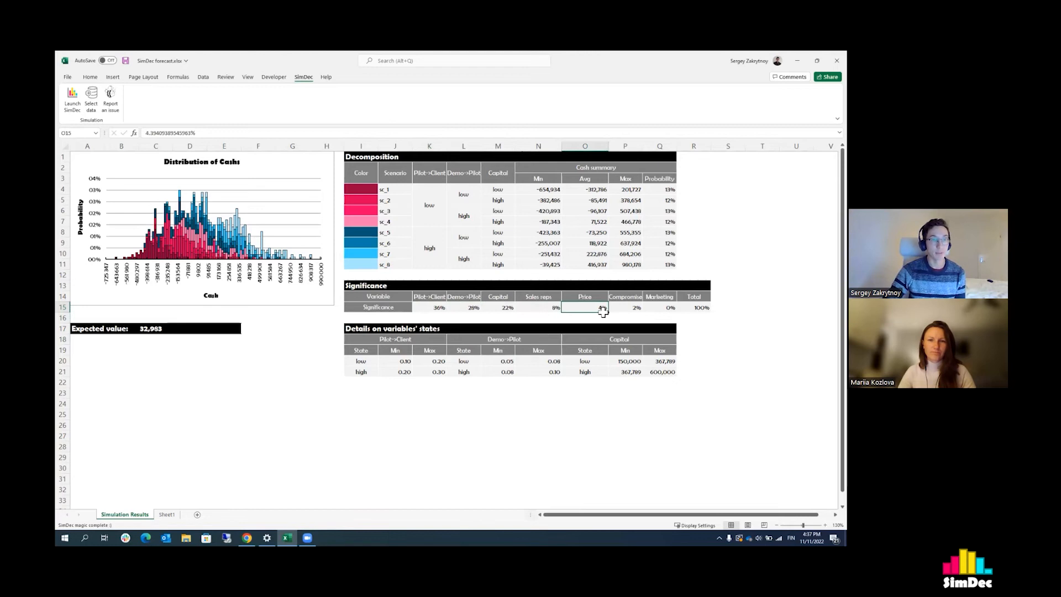
left_click(551, 309)
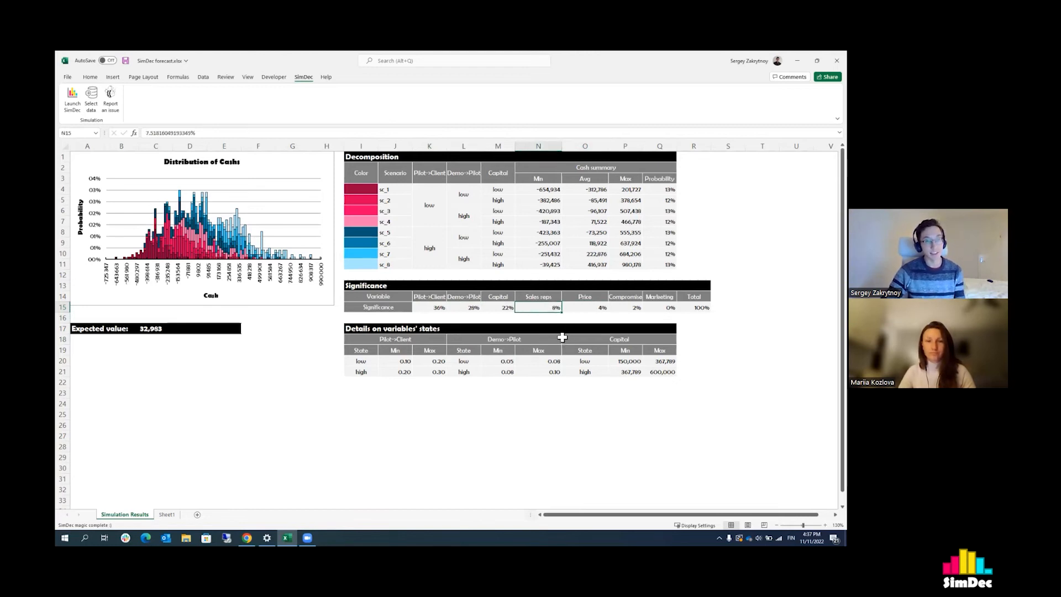
left_click(498, 308)
left_click(459, 306)
left_click(432, 307)
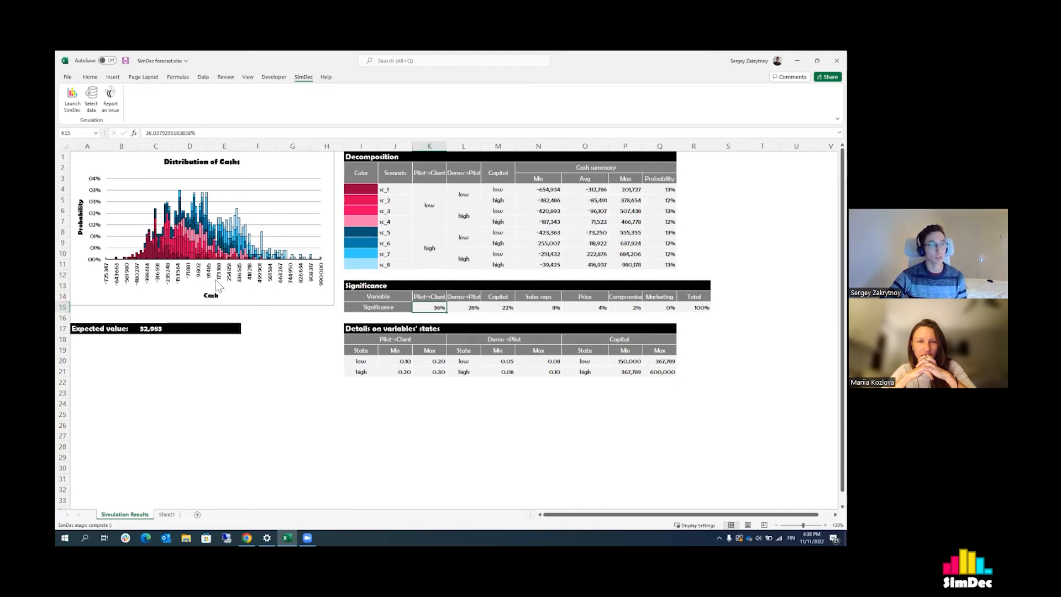
- Compare the minimum, average and maximum cash of scenario sc_8 with the other scenarios in the Decomposition table's cash summary
left_click(534, 264)
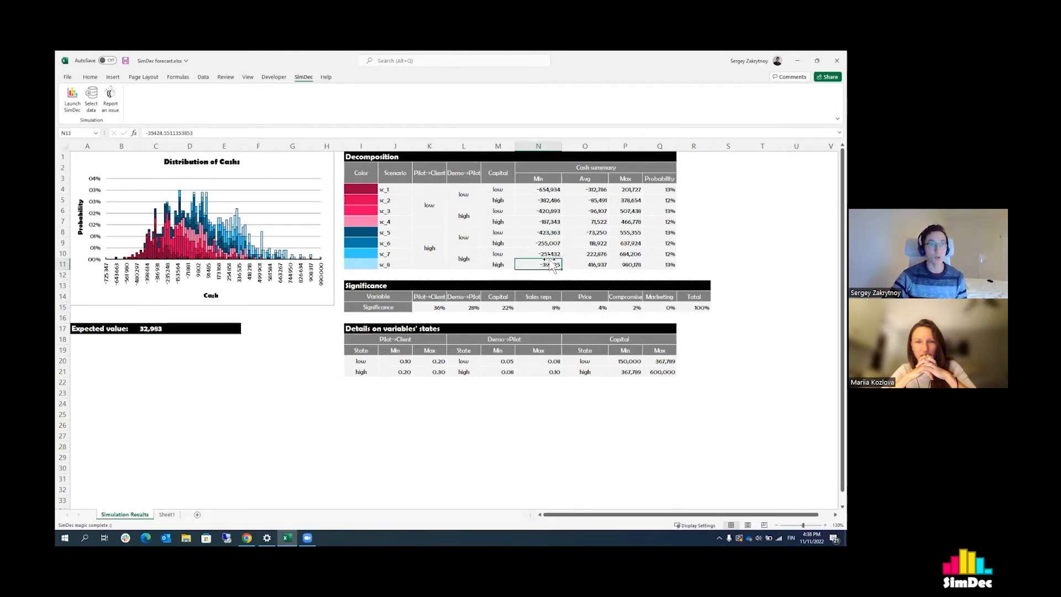
left_click(573, 266)
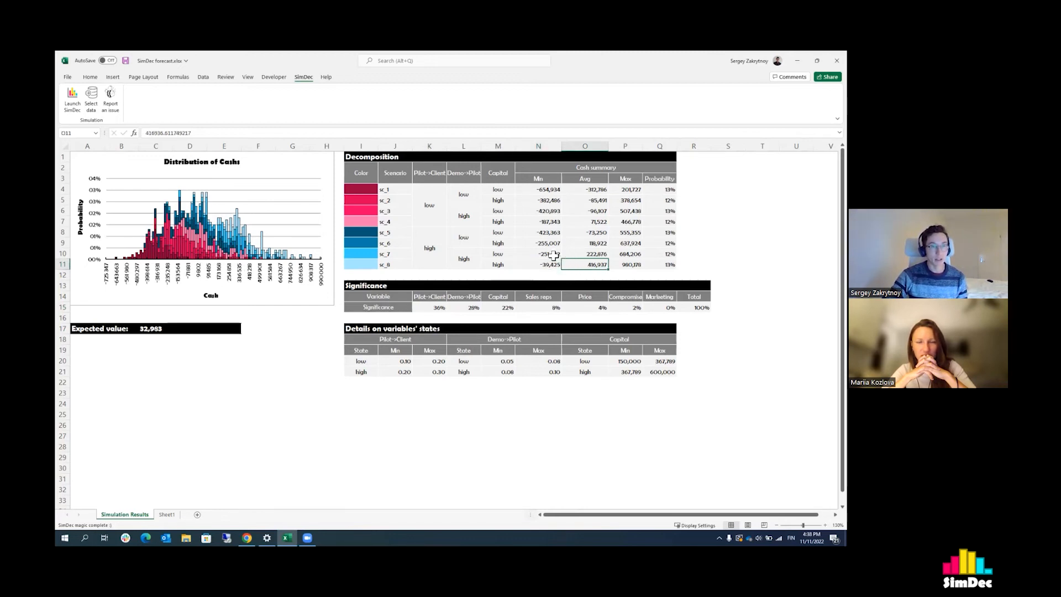
left_click_drag(552, 254, 549, 244)
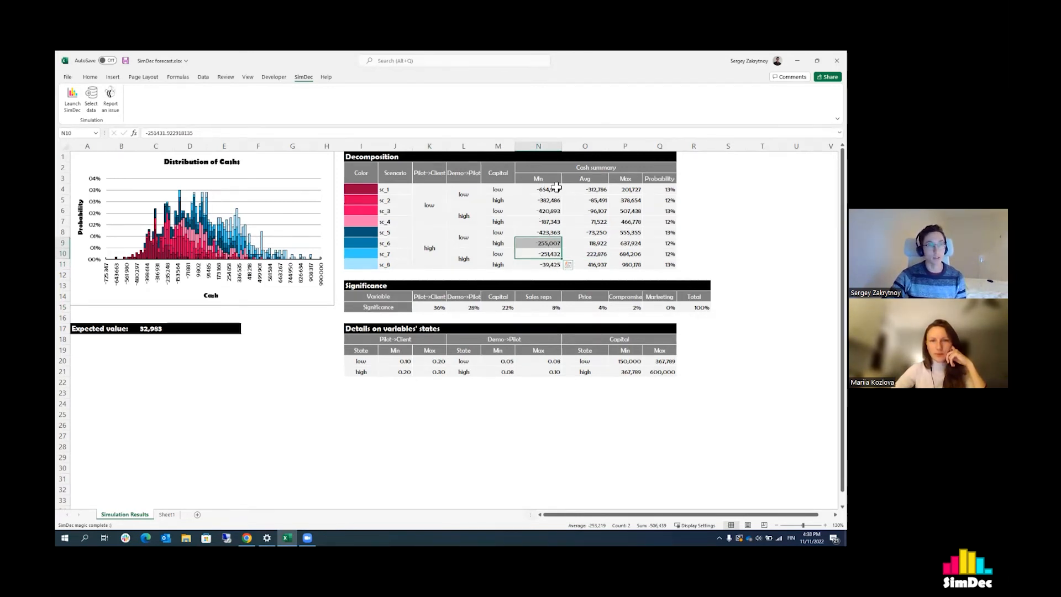
left_click(540, 263)
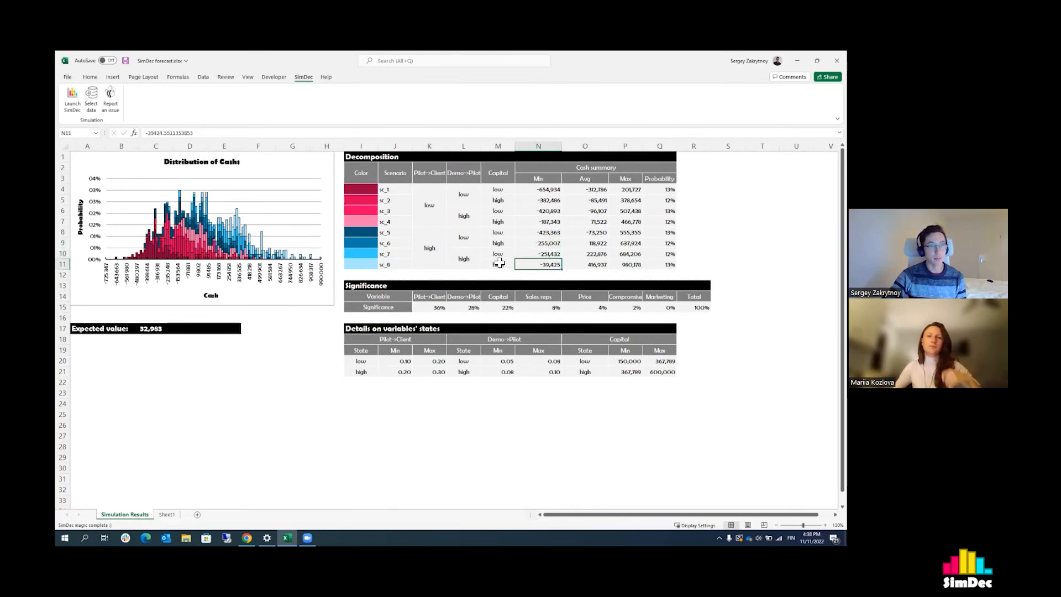
left_click_drag(492, 264, 629, 263)
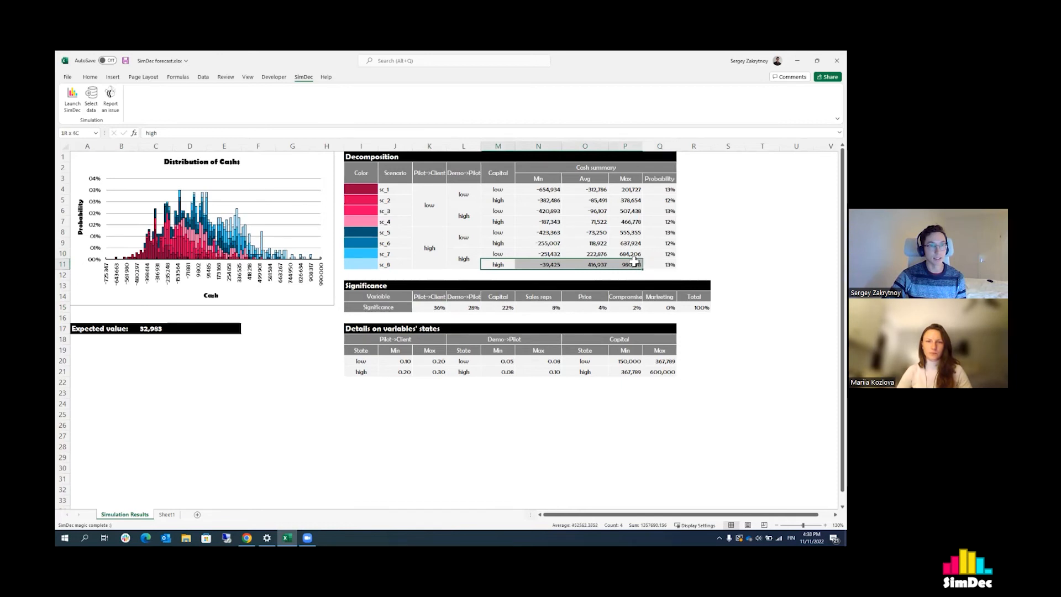
left_click(630, 263)
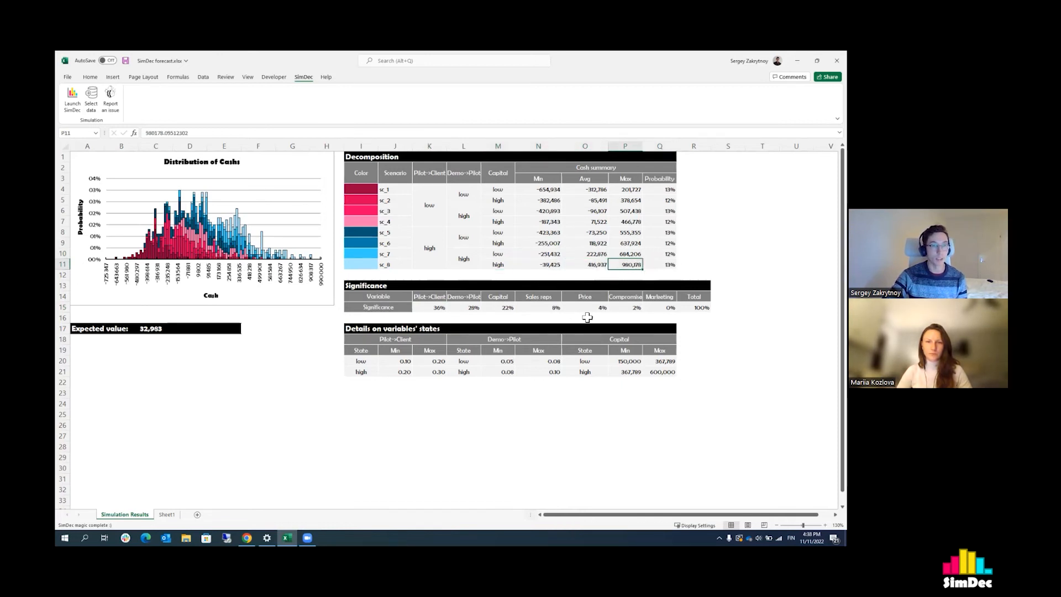
- Check the minimum and maximum of the high Capital state in the Details on variables' states table
left_click_drag(619, 372, 660, 370)
left_click(660, 370)
left_click(634, 372)
left_click(628, 379)
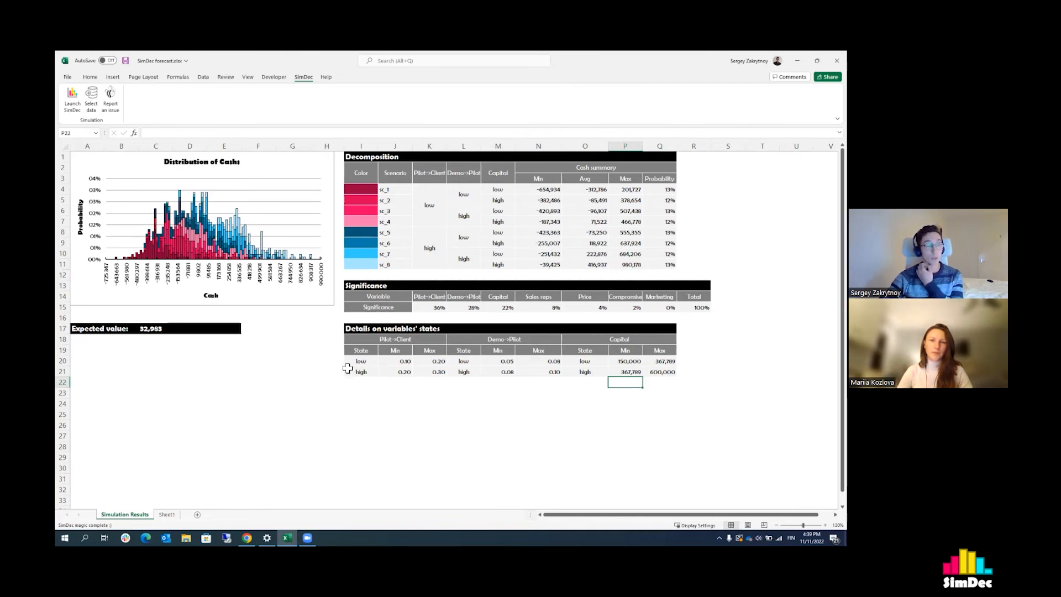
left_click(289, 338)
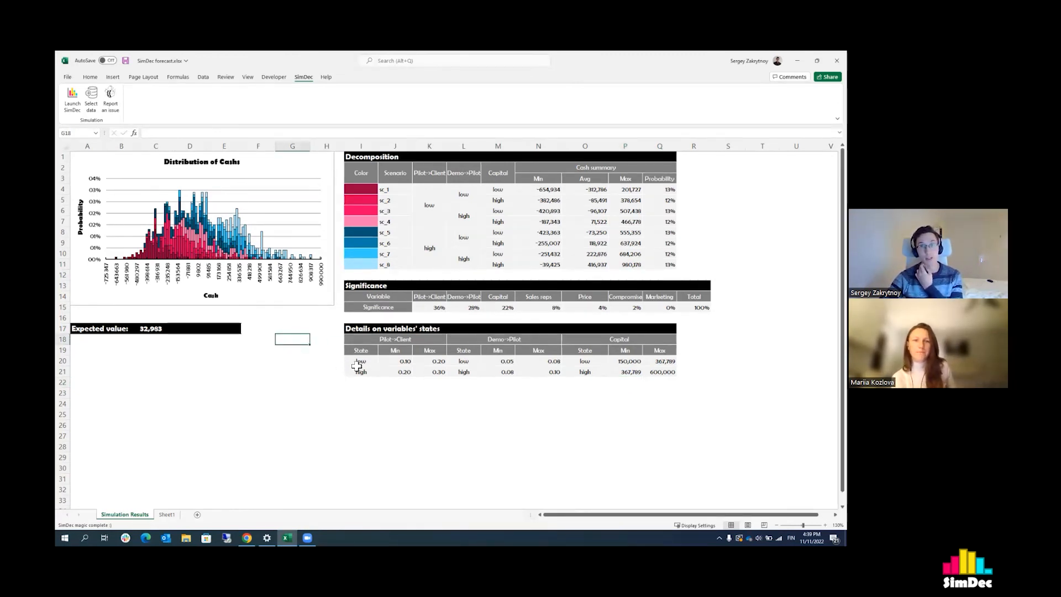
left_click(300, 330)
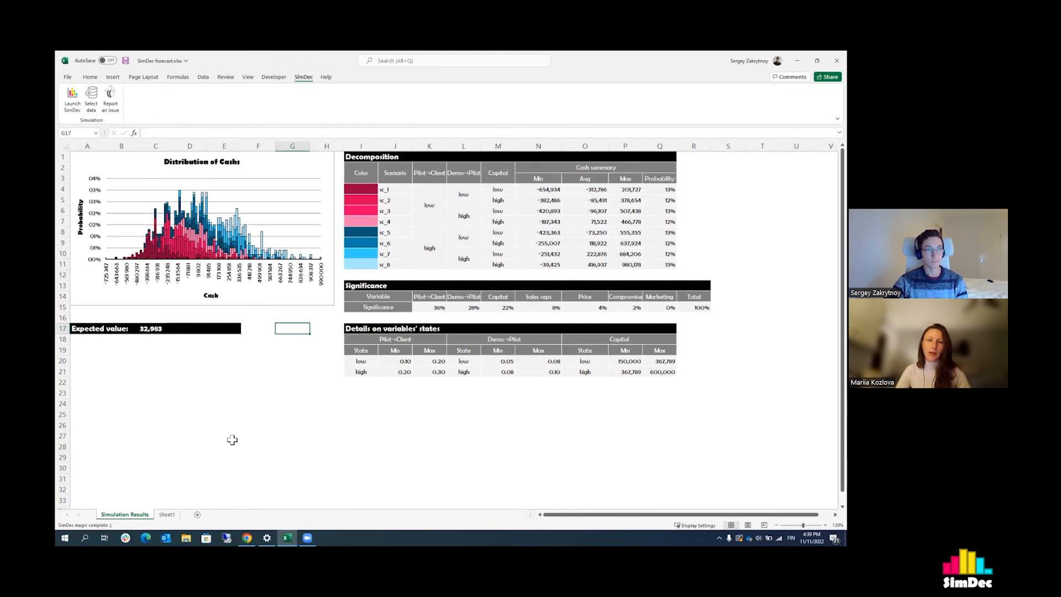
- Return to the forecast on Sheet1, review the variables in the Monte-Carlo configuration overview, and close it without running
left_click(169, 516)
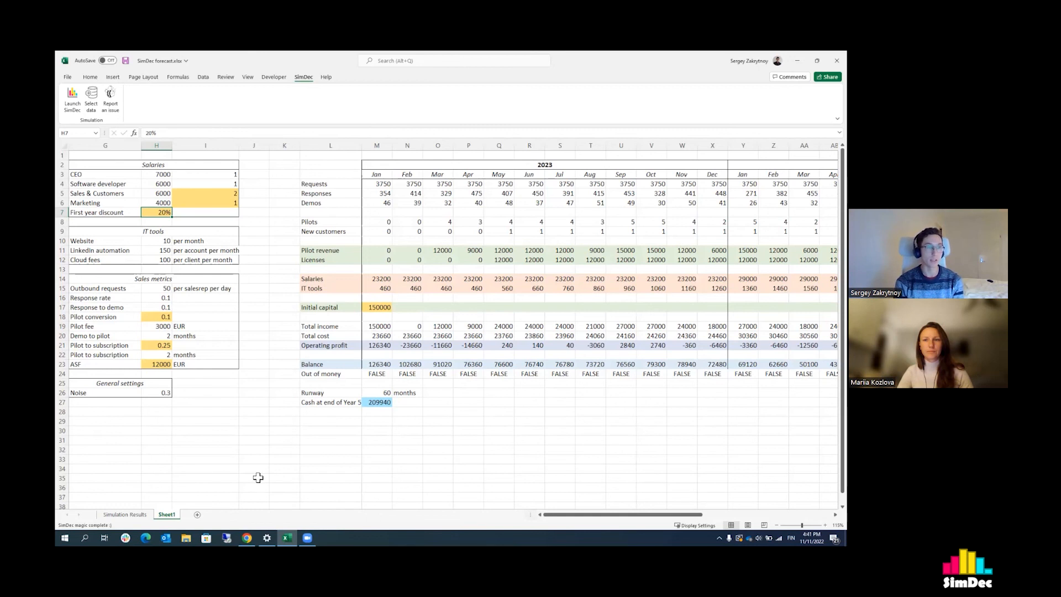
left_click(80, 106)
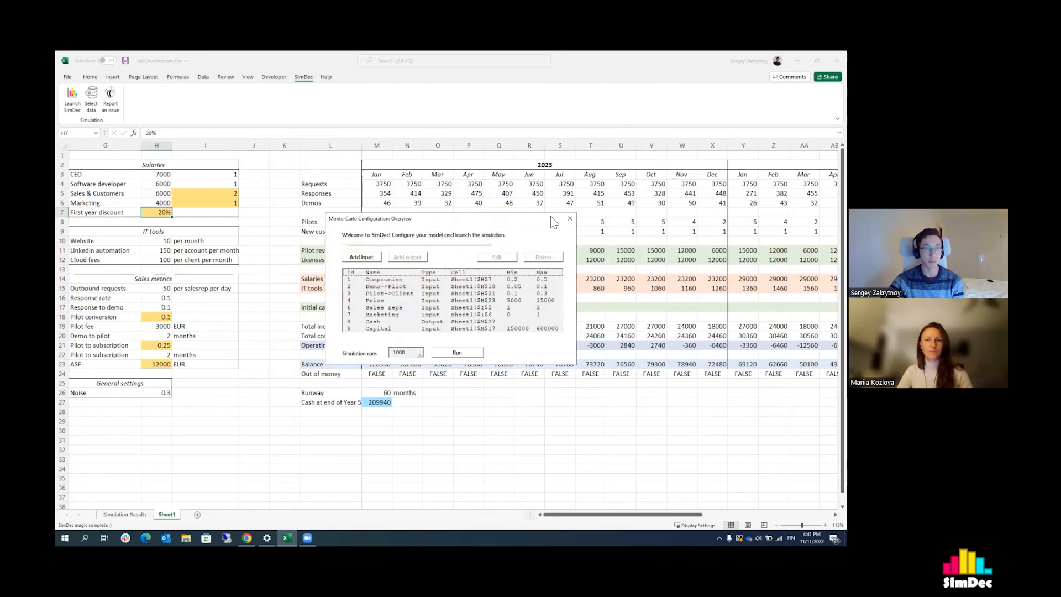
left_click(570, 218)
left_click(387, 240)
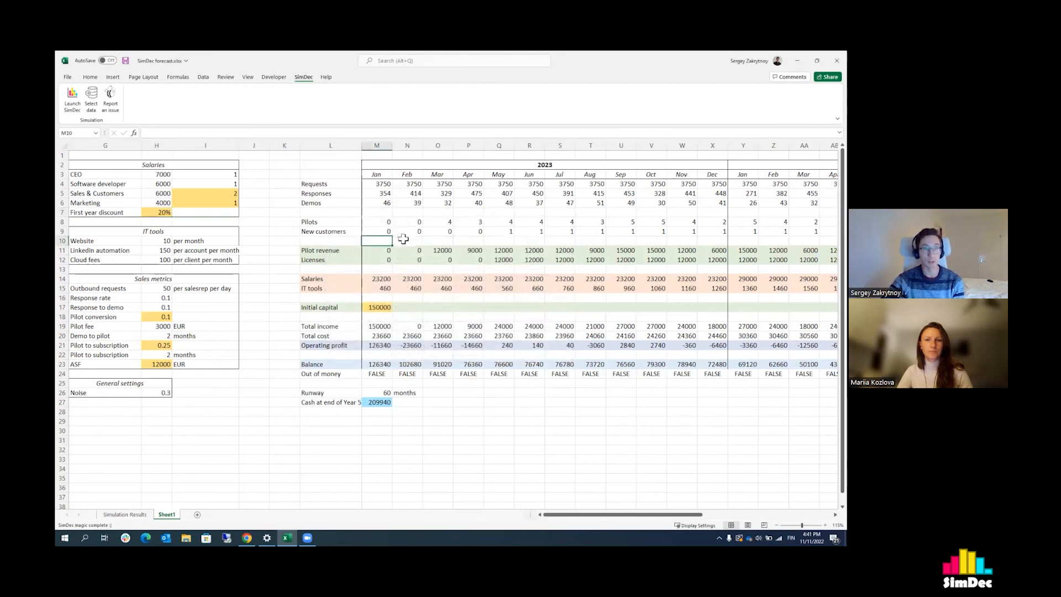
left_click(404, 240)
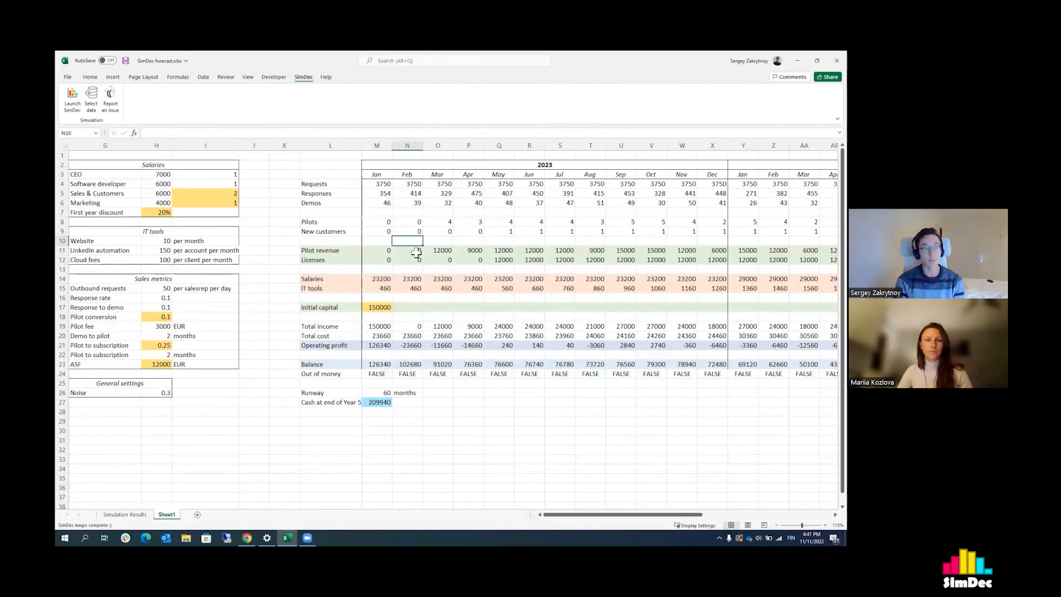